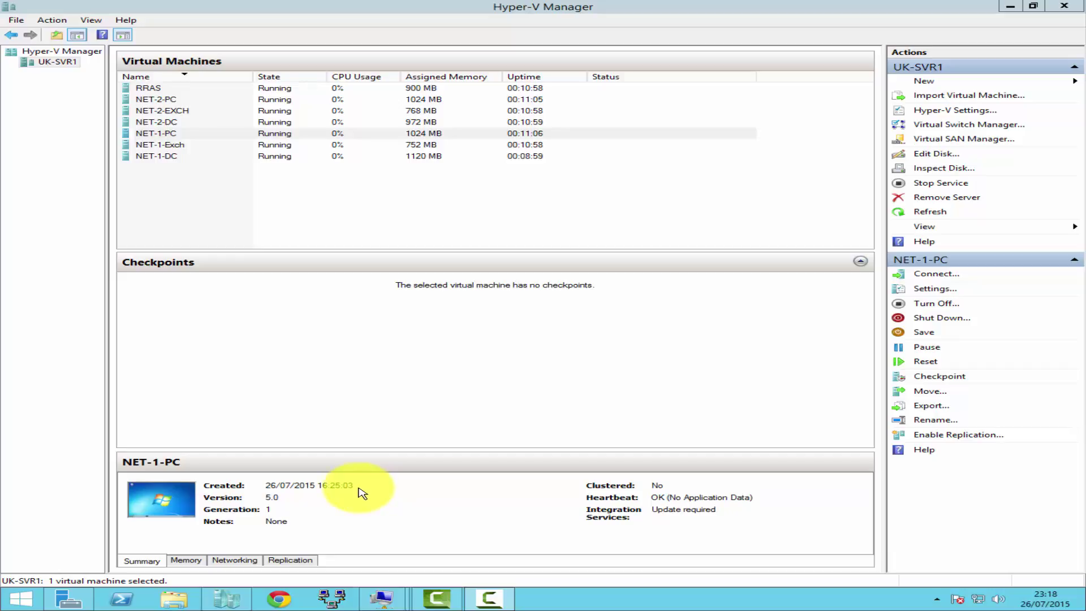
# Step: Connect to the NET-1-PC virtual machine's console
pyautogui.click(178, 200)
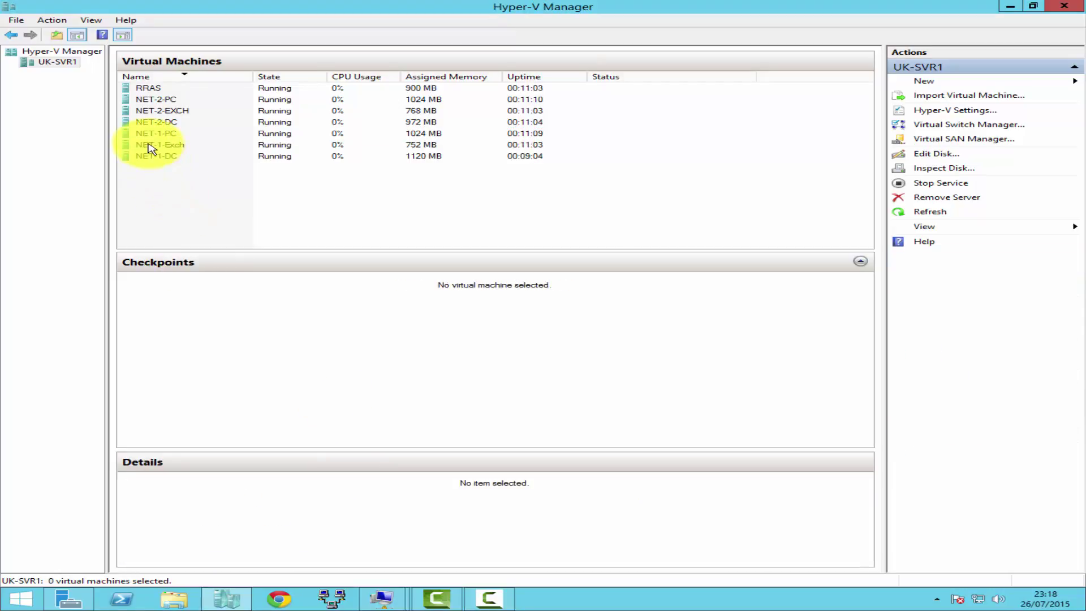
pyautogui.click(163, 158)
pyautogui.doubleClick(163, 134)
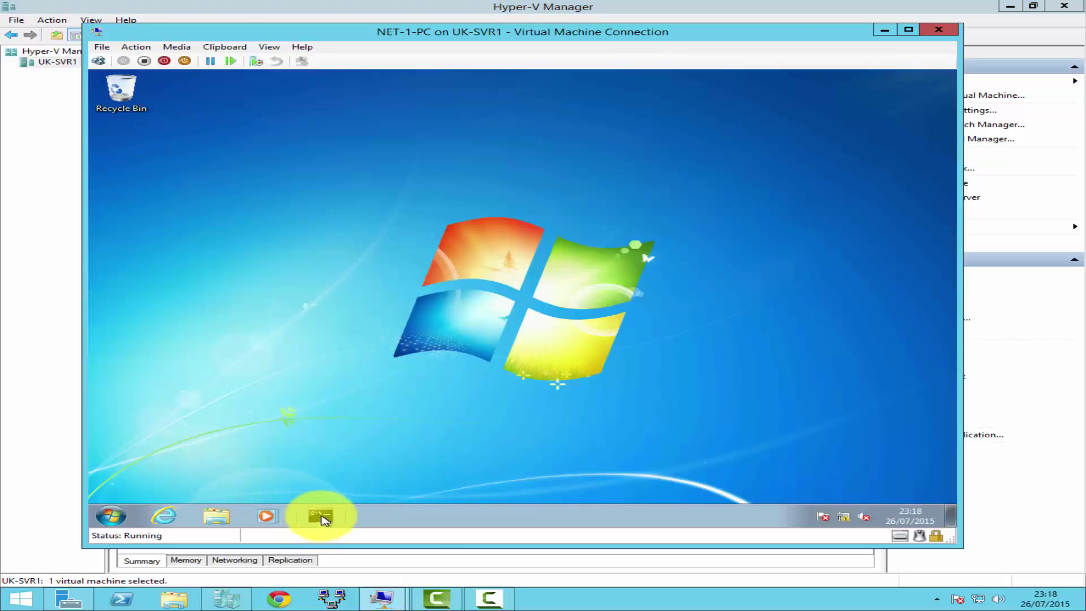
# Step: Run ipconfig in Command Prompt, see autoconfiguration address 169.254.50.94, then minimise the console
pyautogui.click(320, 517)
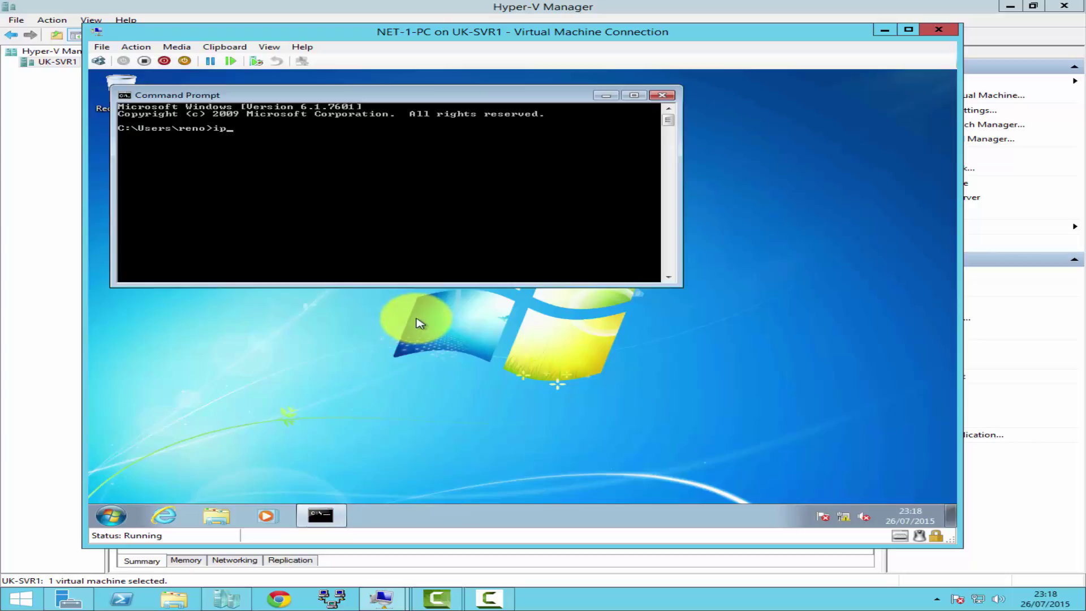
pyautogui.write('ipconfig')
pyautogui.press('Return')
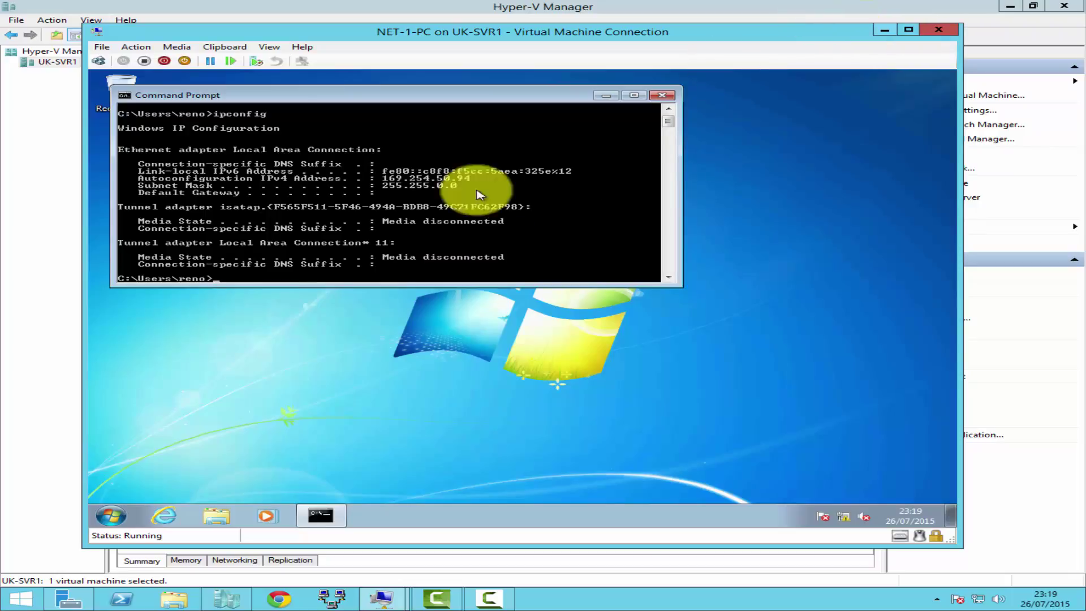
pyautogui.click(885, 30)
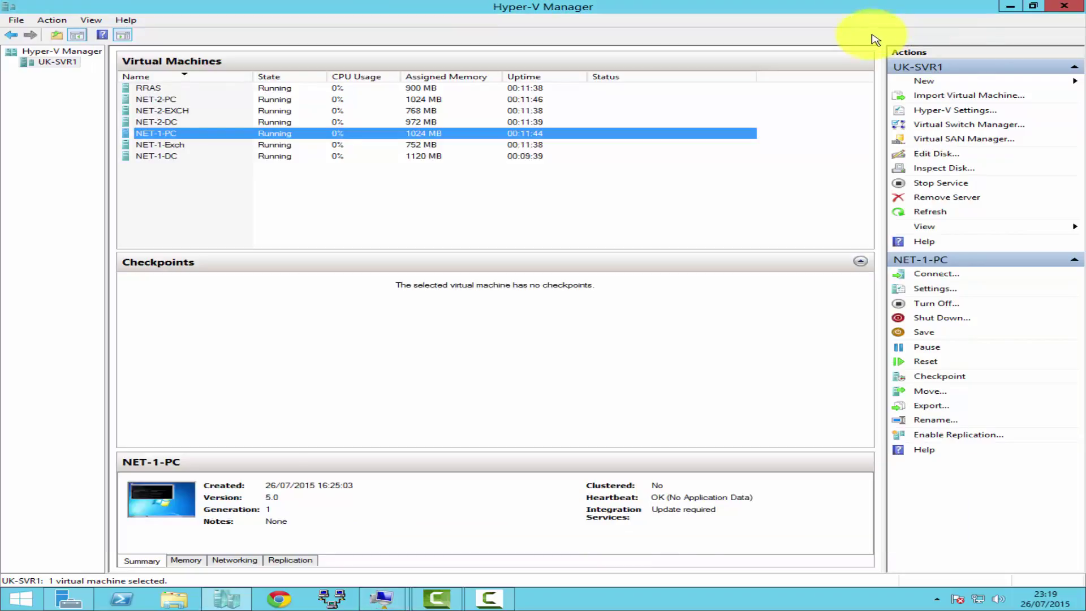
# Step: Connect to NET-1-DC and start a role-based Add Roles and Features install on the local server
pyautogui.click(168, 158)
pyautogui.doubleClick(168, 159)
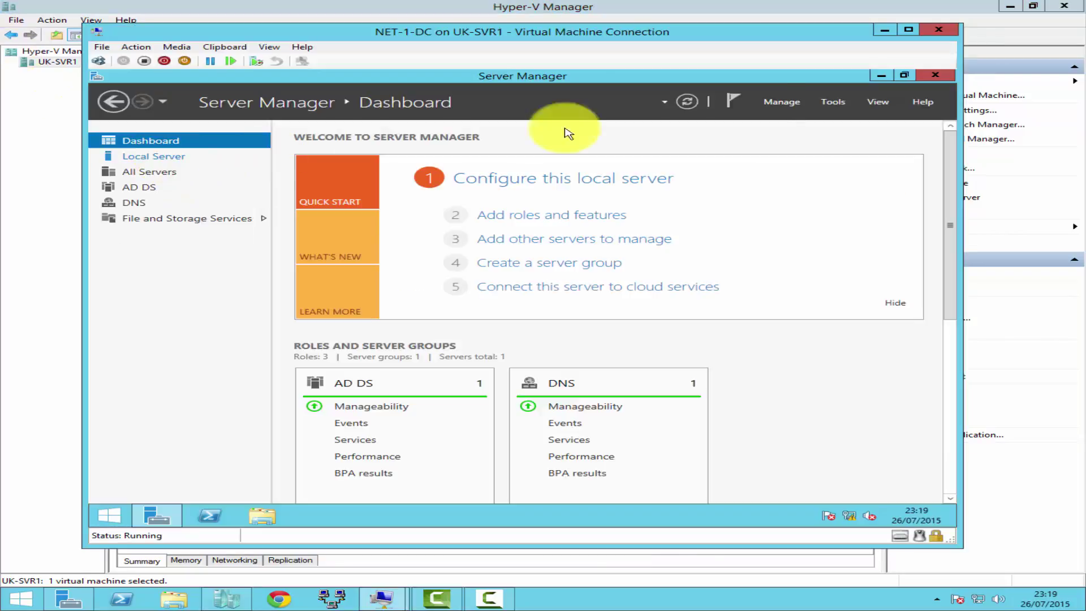
pyautogui.click(777, 104)
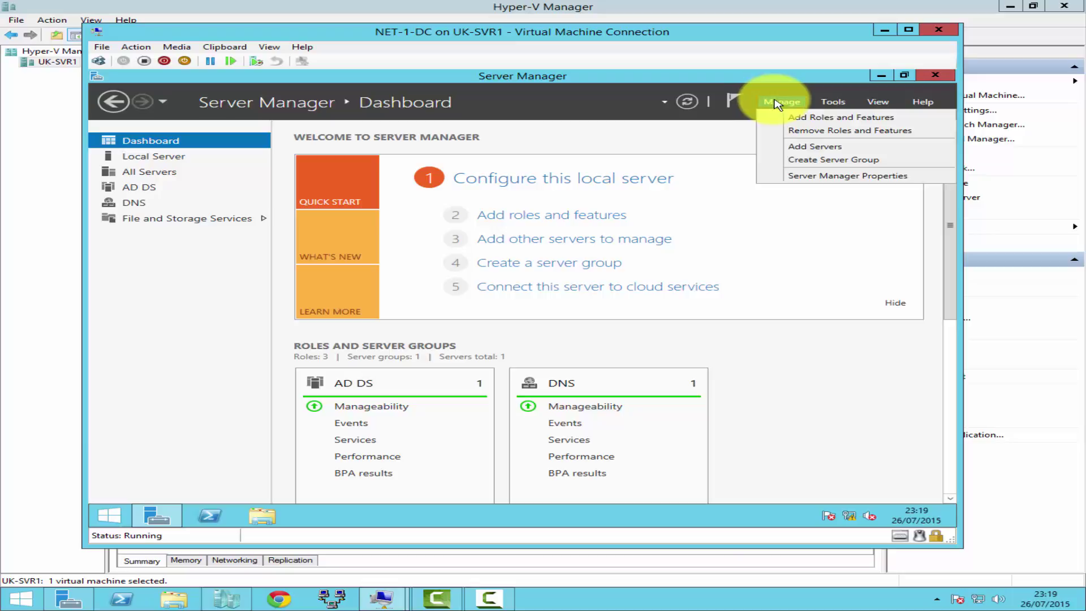
pyautogui.click(807, 118)
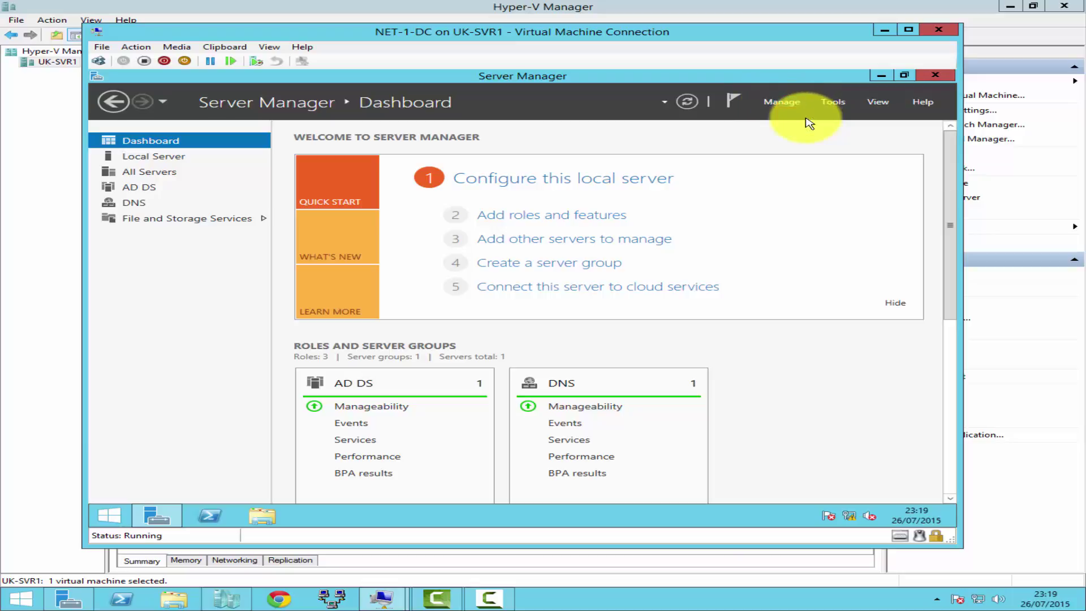
pyautogui.click(591, 406)
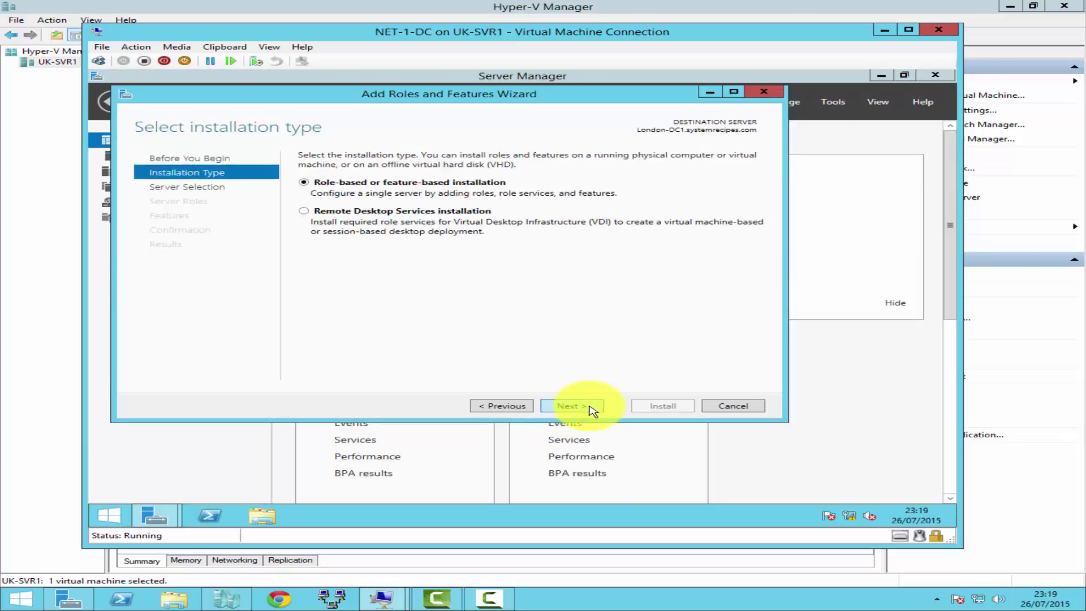
pyautogui.click(592, 407)
pyautogui.click(592, 407)
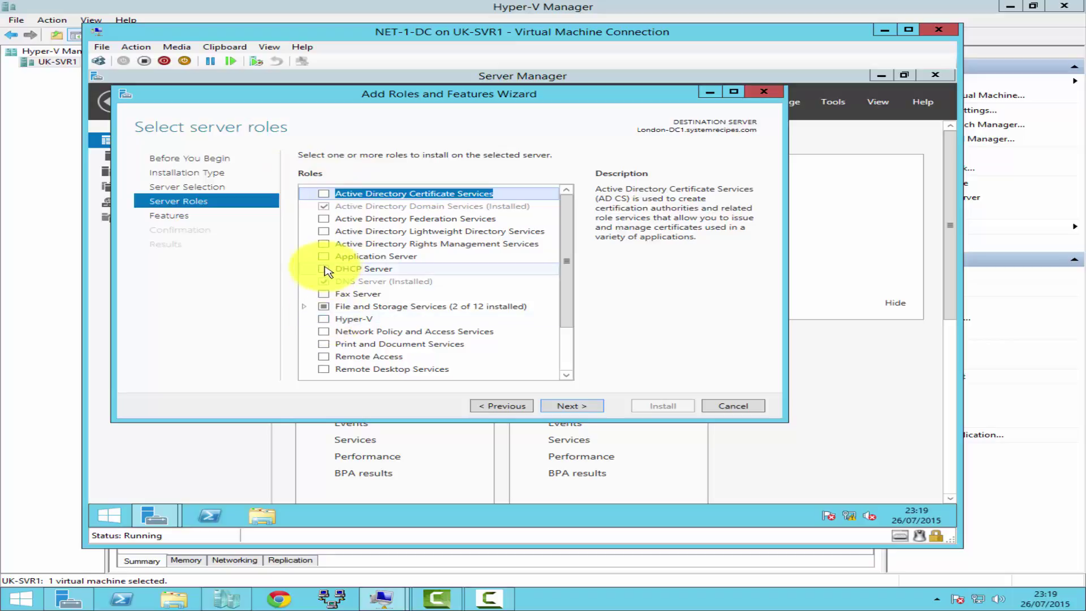
# Step: Select DHCP Server with its management tools, allow automatic restarts, and install
pyautogui.click(324, 269)
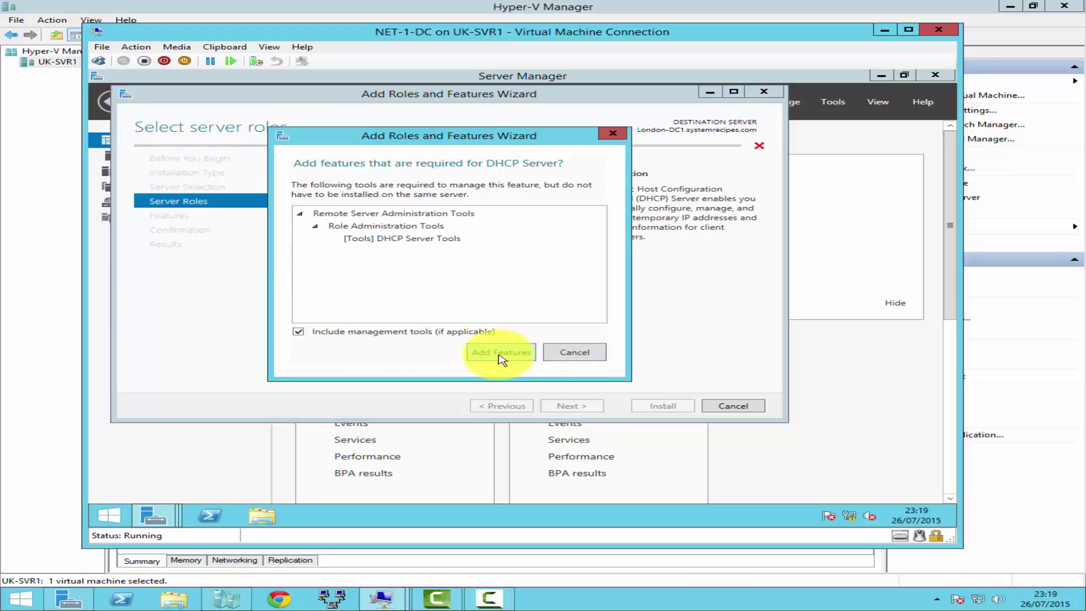
pyautogui.click(501, 354)
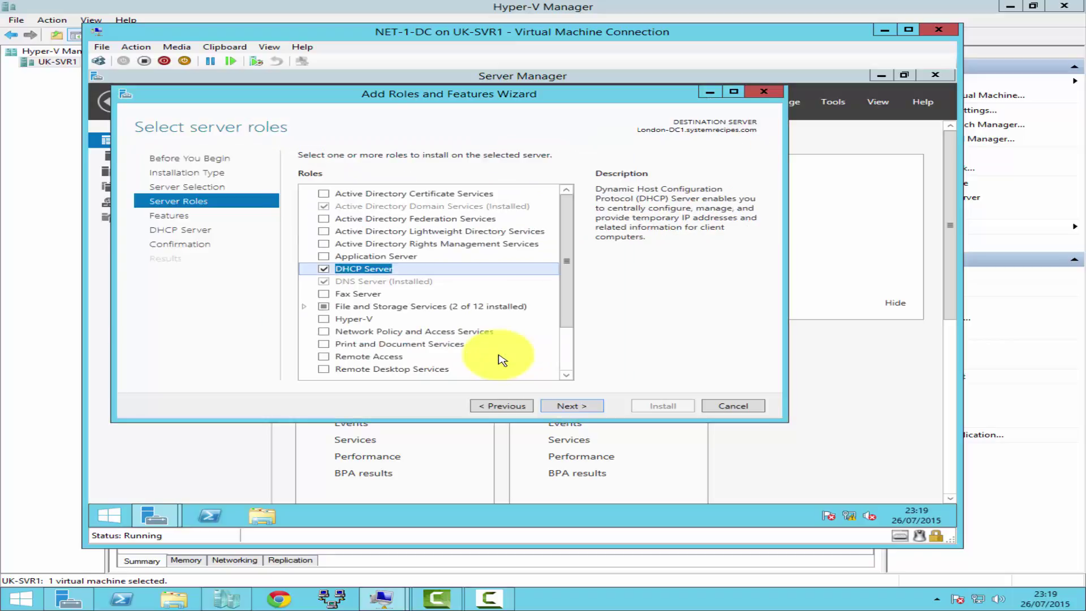
pyautogui.click(571, 406)
pyautogui.click(572, 406)
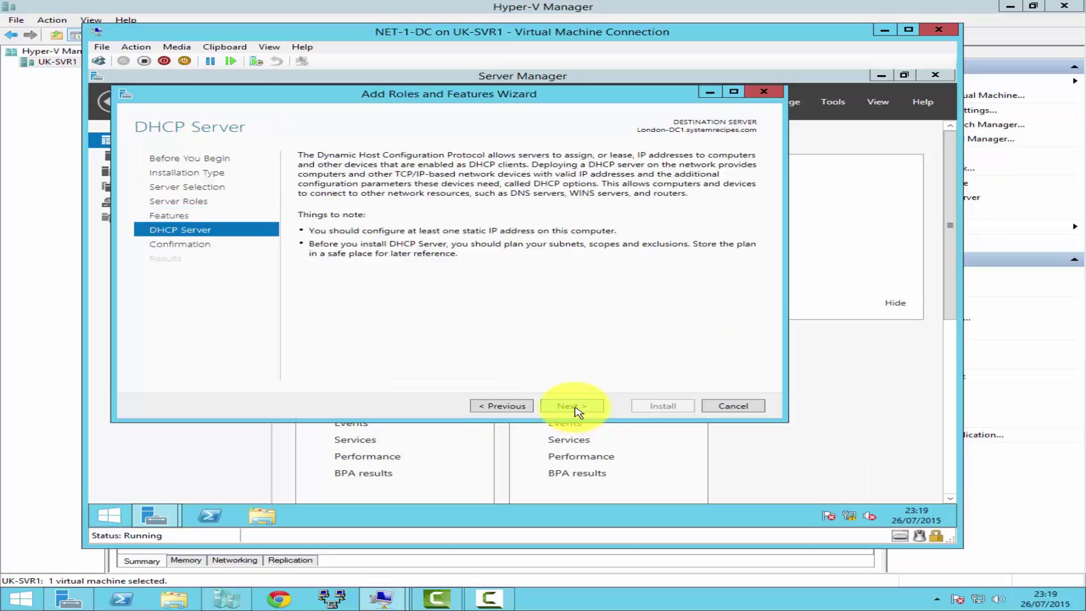
pyautogui.click(572, 406)
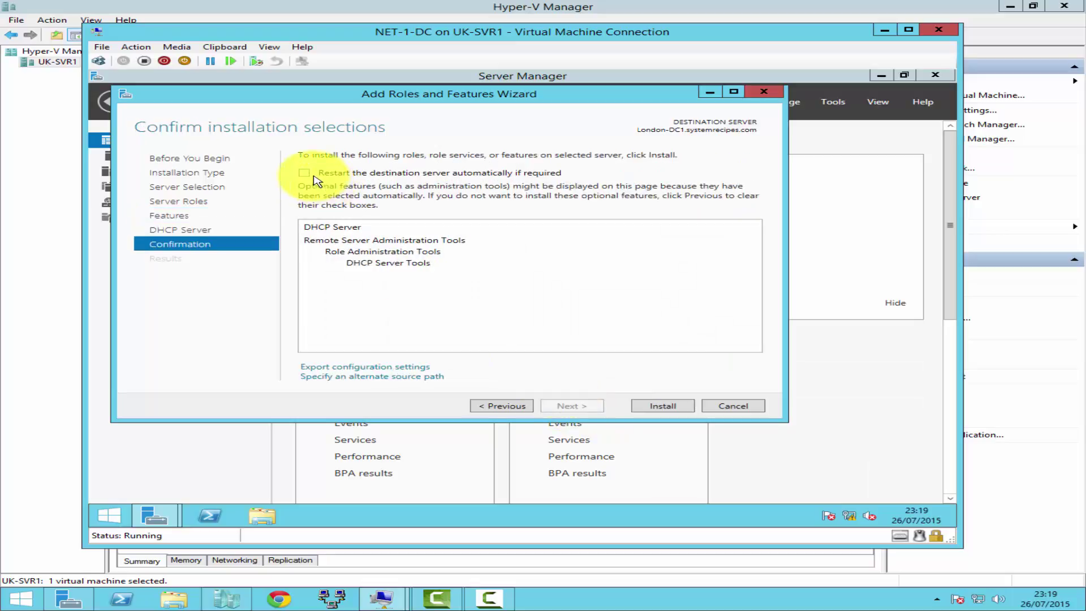
pyautogui.click(304, 173)
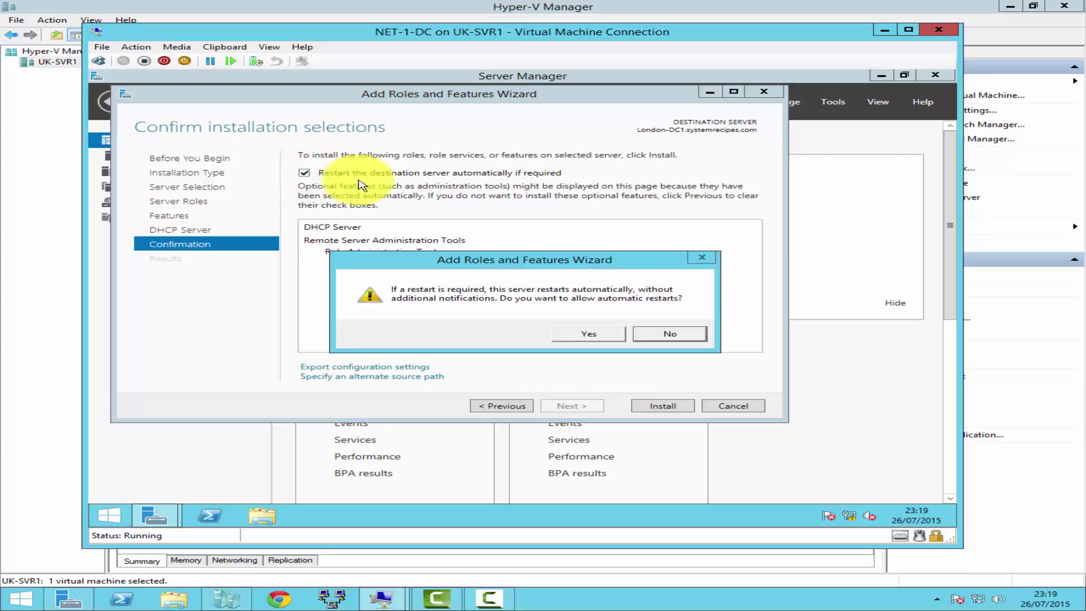
pyautogui.click(587, 335)
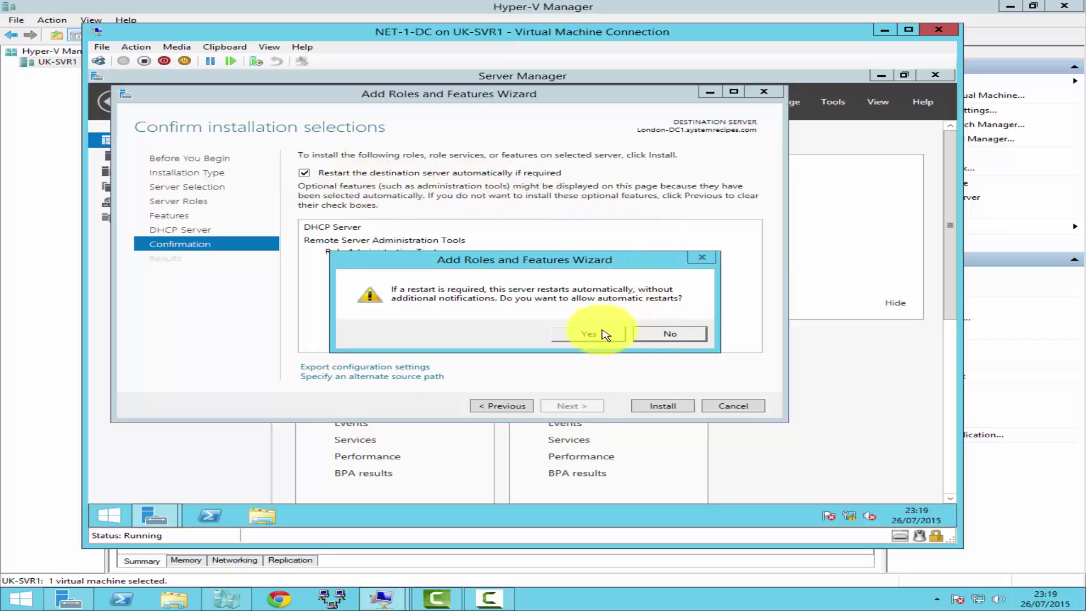
pyautogui.click(644, 407)
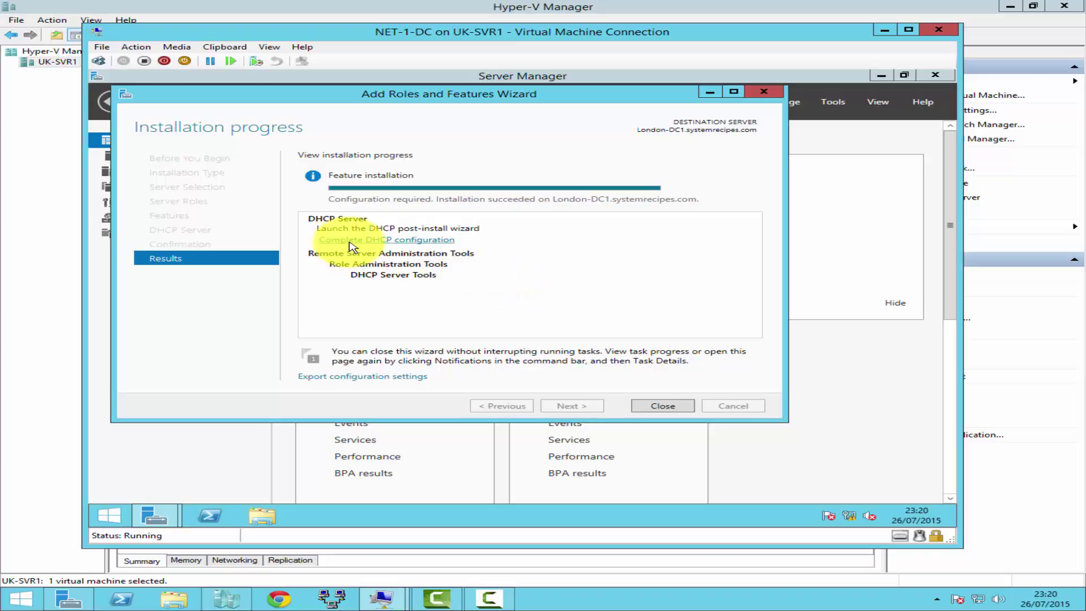
# Step: Run Complete DHCP configuration from the notifications, committing to create the DHCP security groups
pyautogui.click(663, 406)
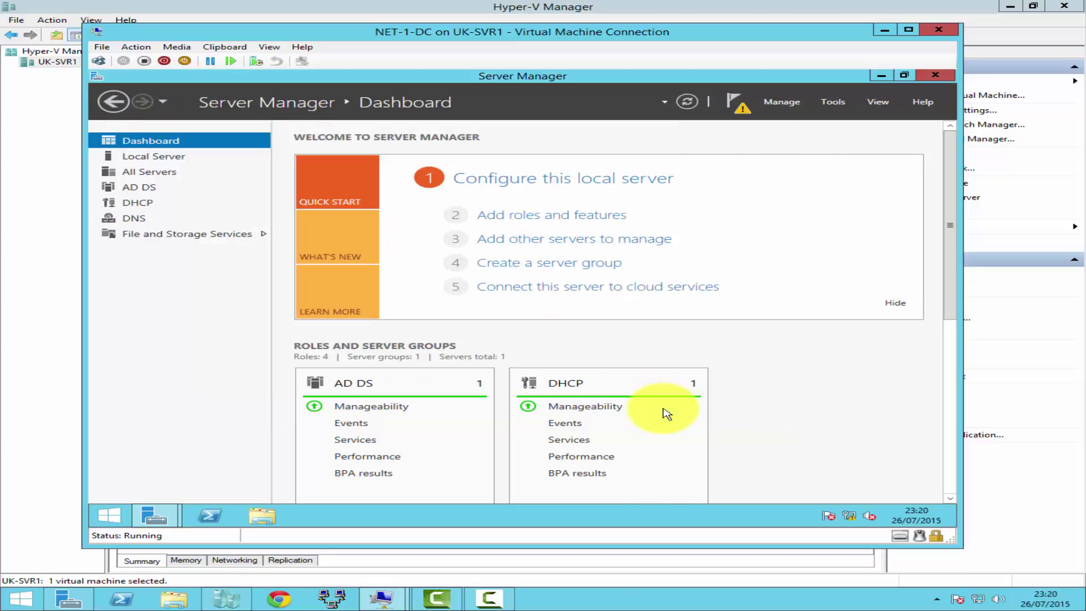
pyautogui.click(740, 114)
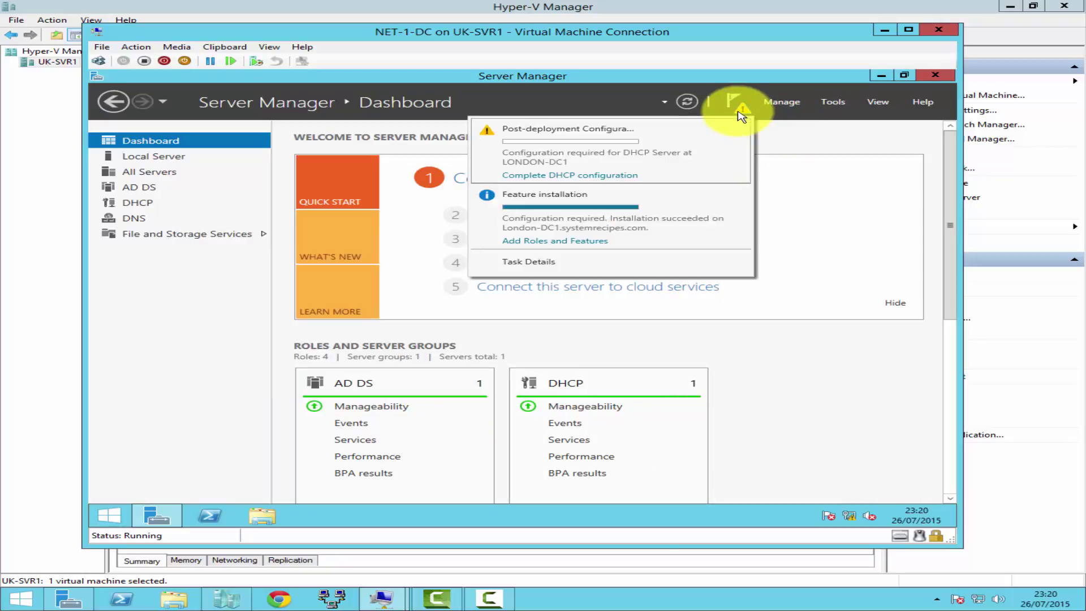
pyautogui.click(546, 176)
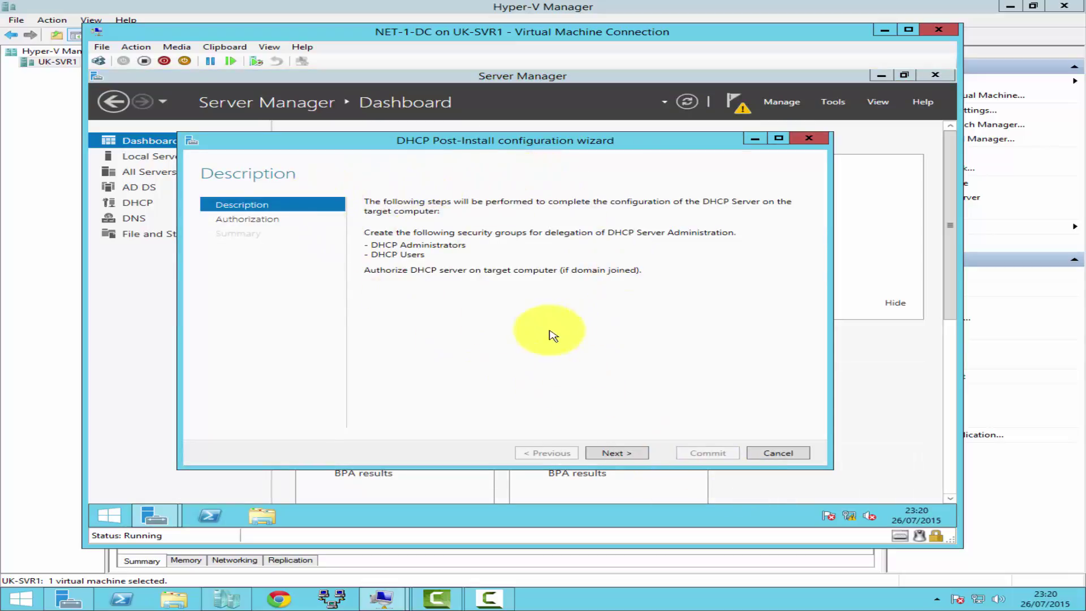
pyautogui.click(625, 455)
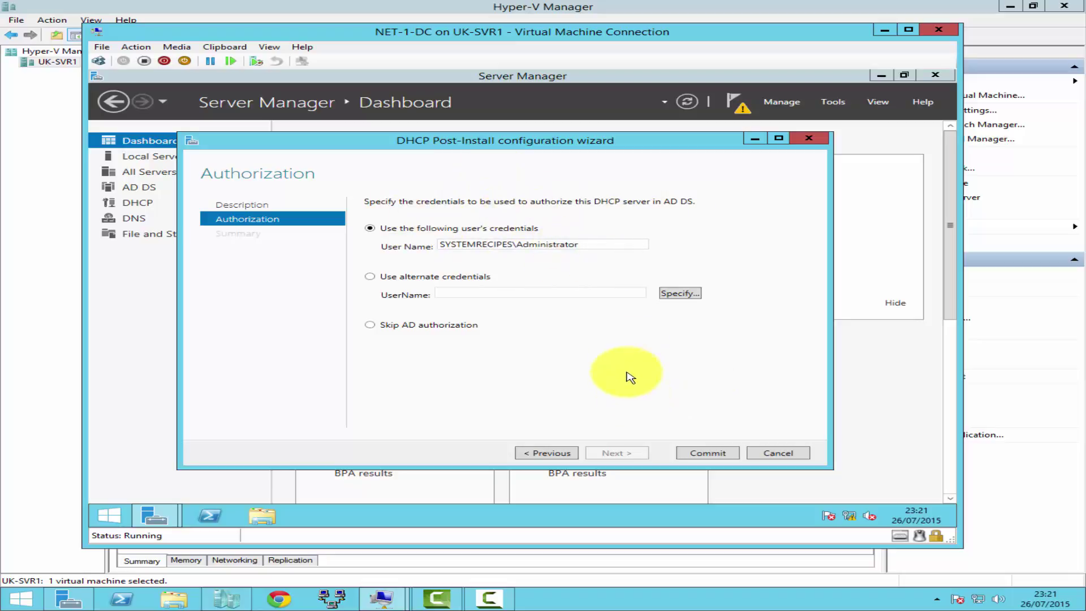
pyautogui.click(721, 458)
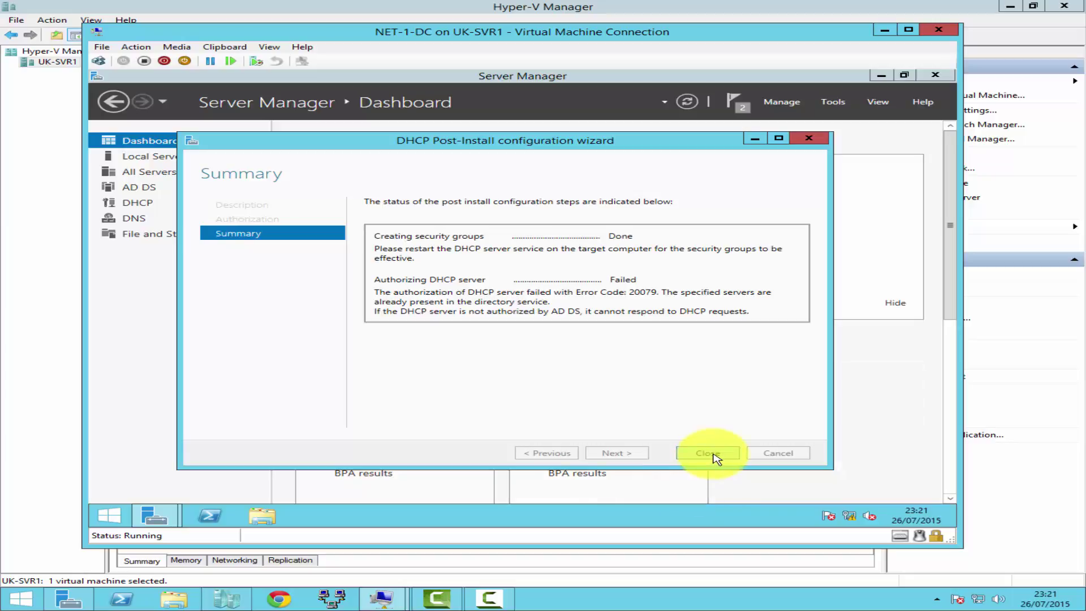
pyautogui.click(701, 452)
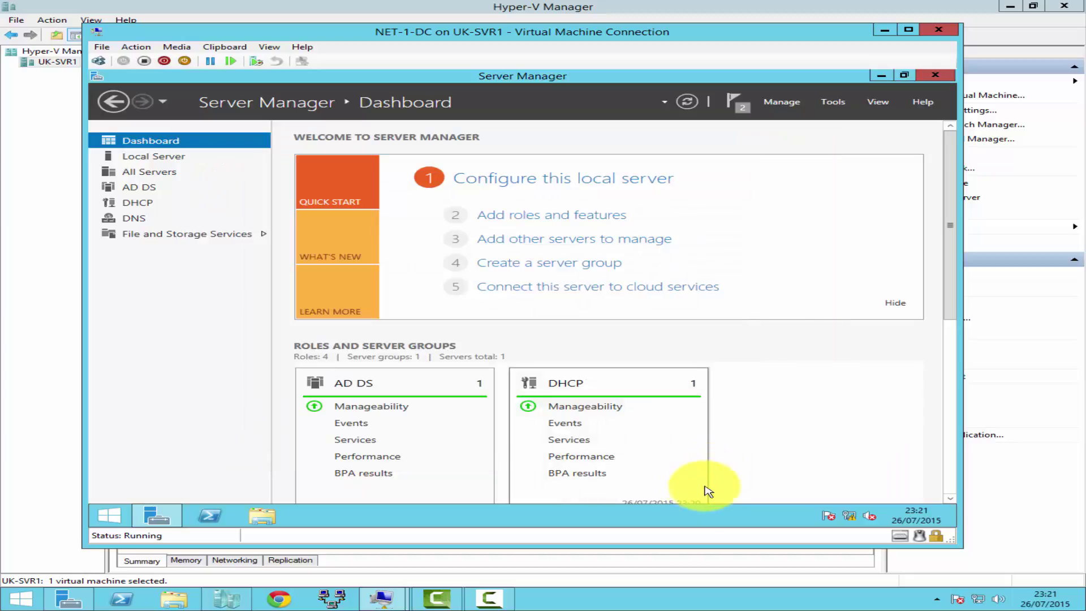
# Step: Launch the DHCP console from Tools, maximised with a wider tree pane
pyautogui.click(844, 105)
pyautogui.click(726, 242)
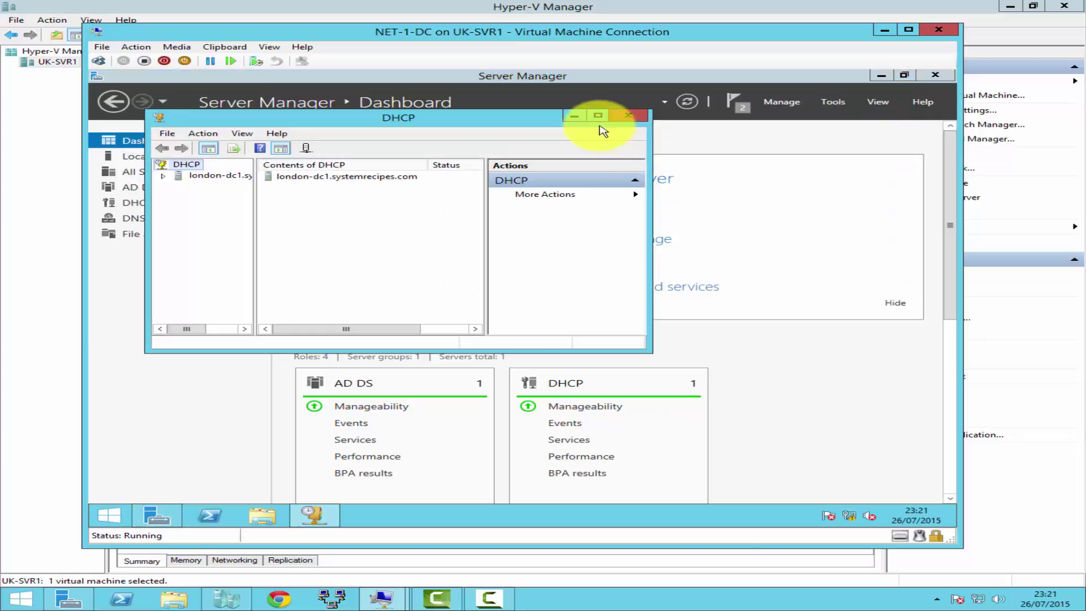
pyautogui.click(599, 116)
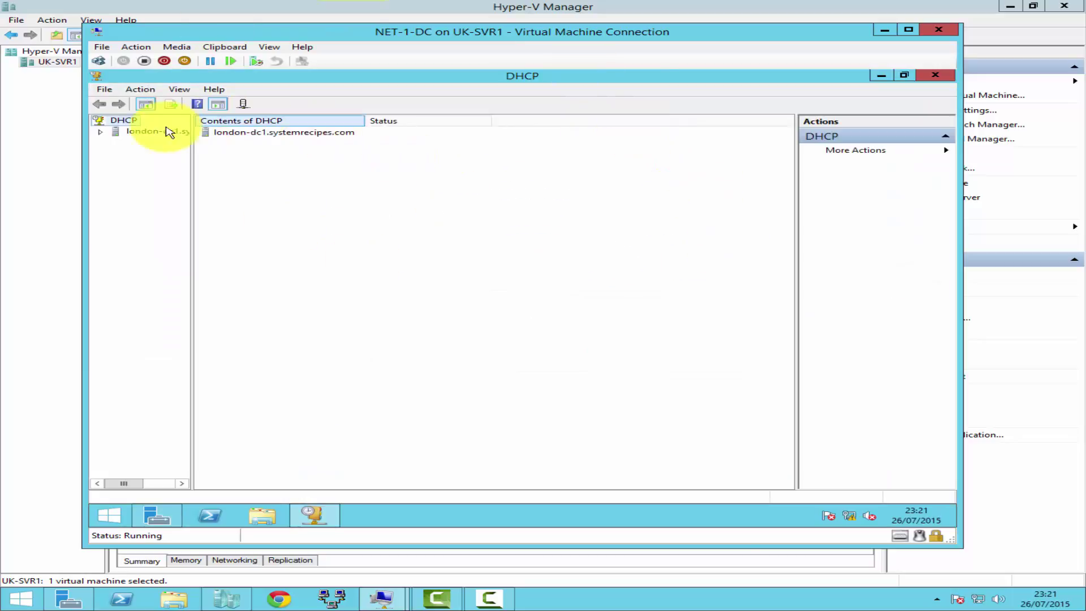
pyautogui.moveTo(229, 176); pyautogui.dragTo(266, 169)
# Step: Expand london-dc1 and IPv4, browse Server Options, Policies and Filters, then select IPv4
pyautogui.click(104, 131)
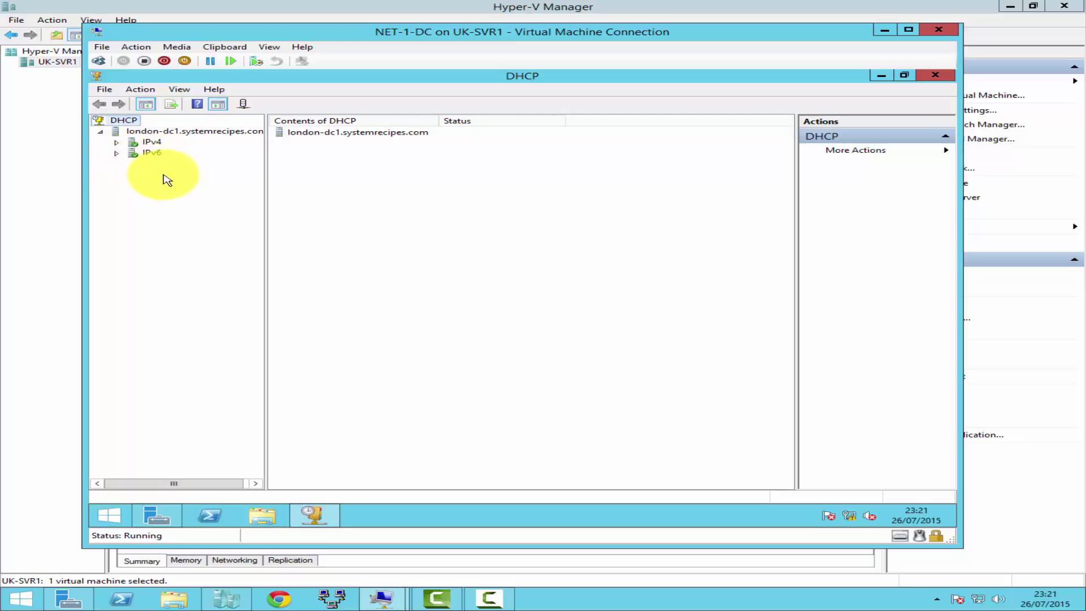
pyautogui.click(115, 143)
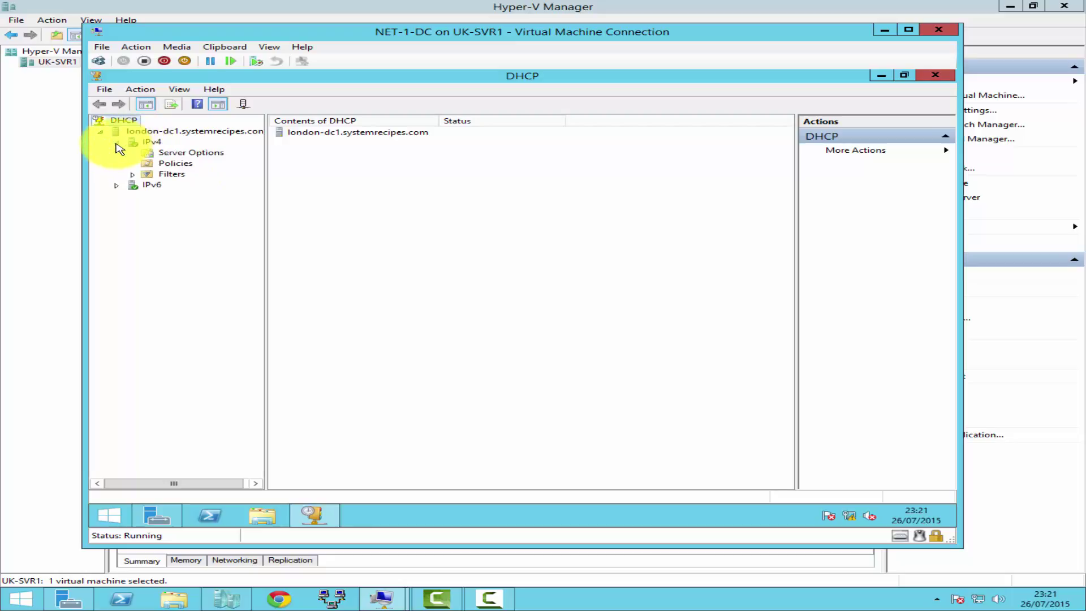
pyautogui.click(170, 154)
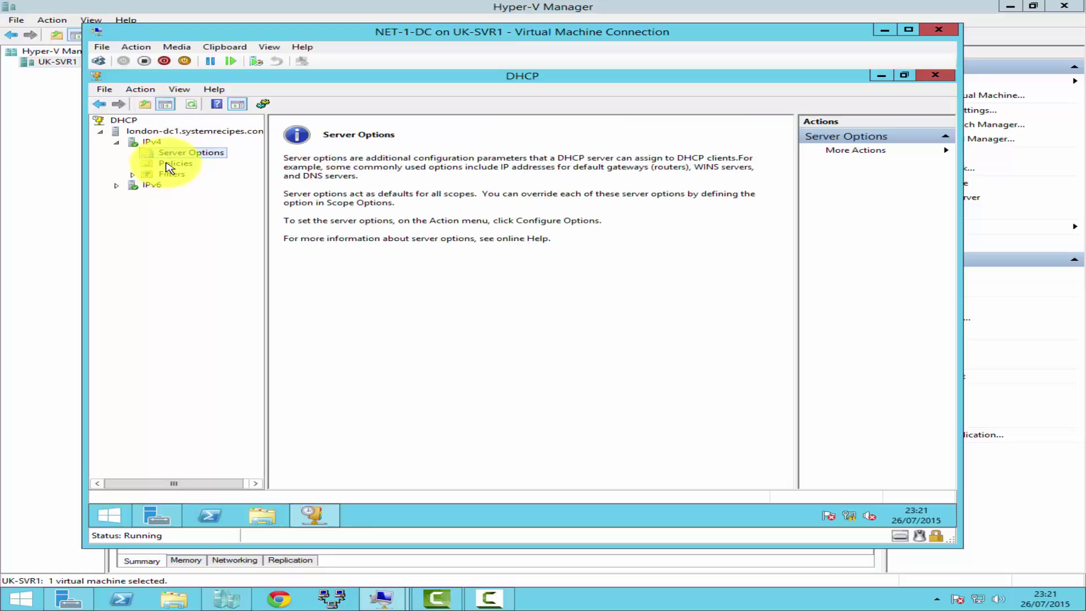
pyautogui.click(167, 165)
pyautogui.doubleClick(172, 176)
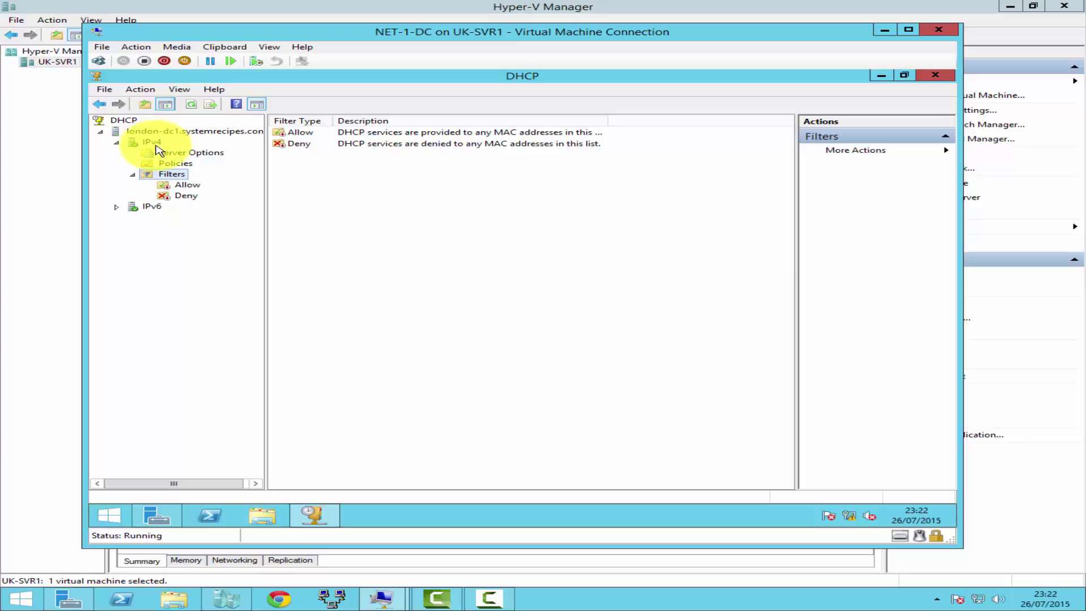
pyautogui.click(152, 142)
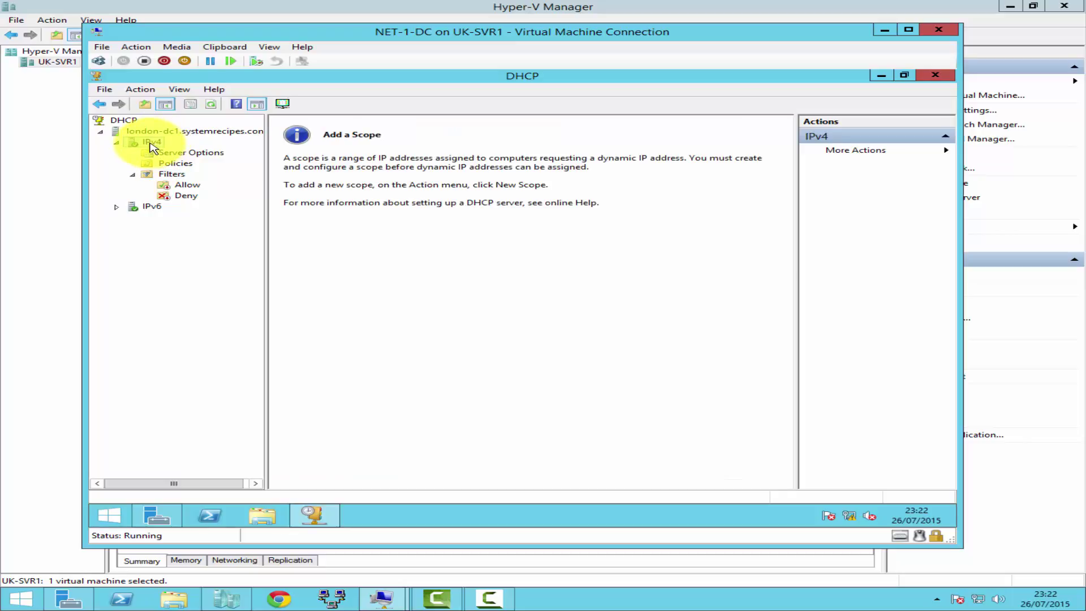
# Step: Start a New Scope on IPv4 and name it 'London'
pyautogui.rightClick(151, 143)
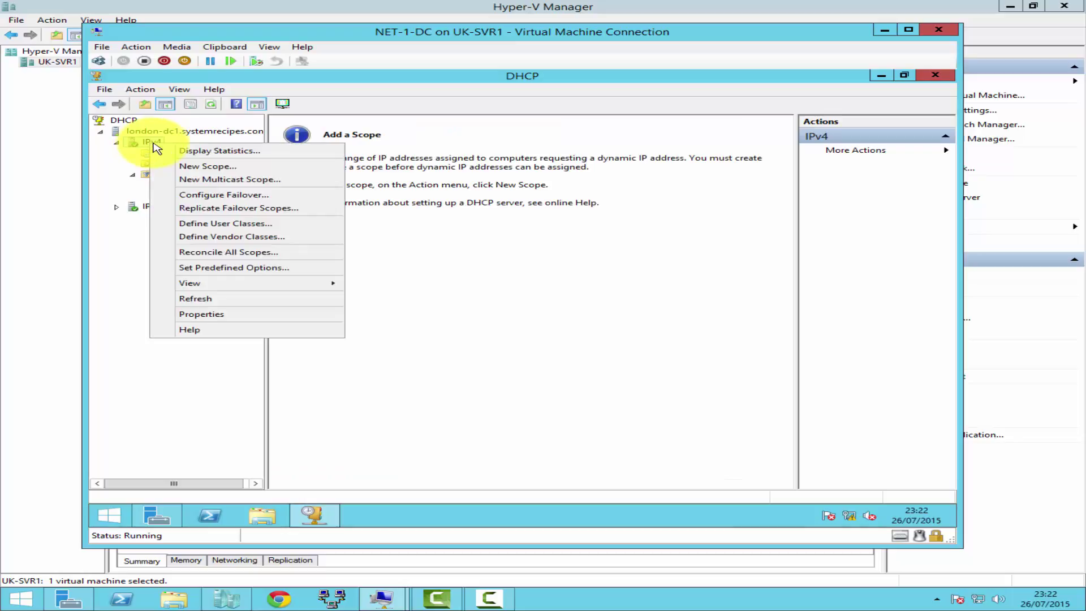
pyautogui.click(192, 168)
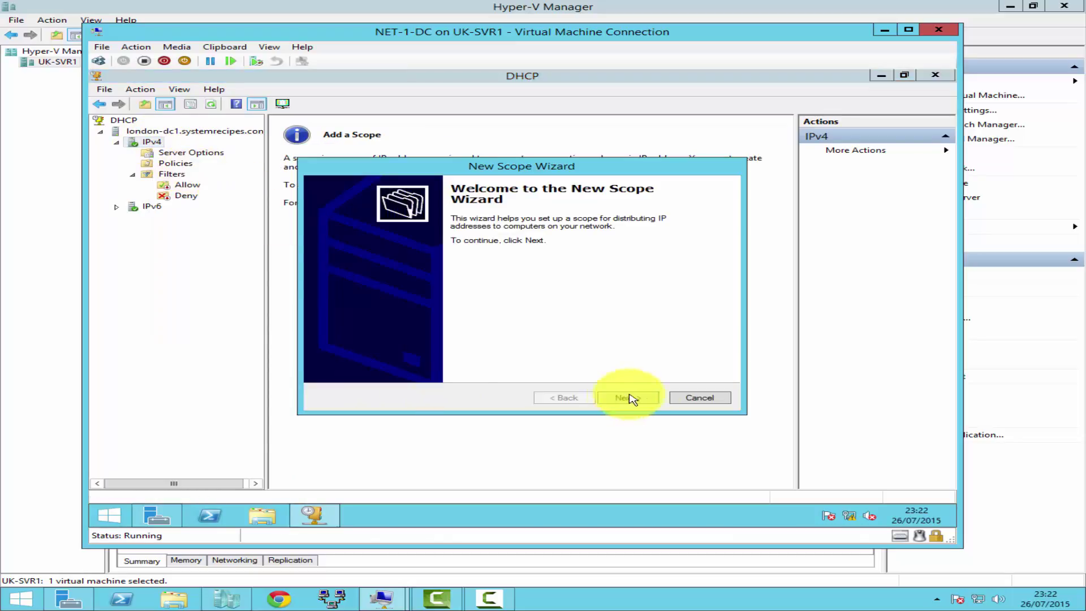
pyautogui.click(626, 398)
pyautogui.click(453, 253)
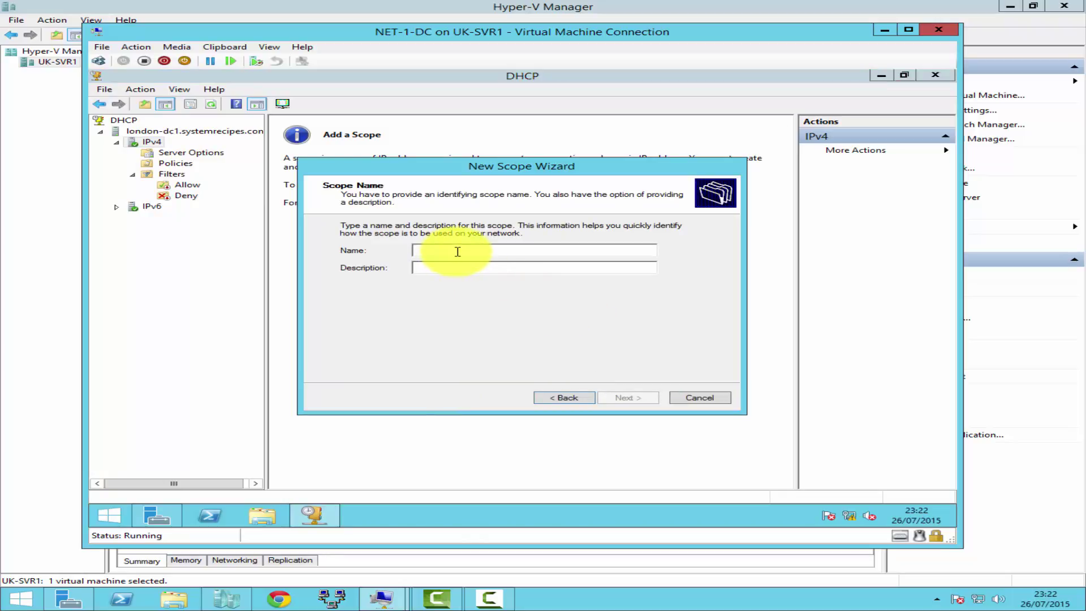
pyautogui.write('London')
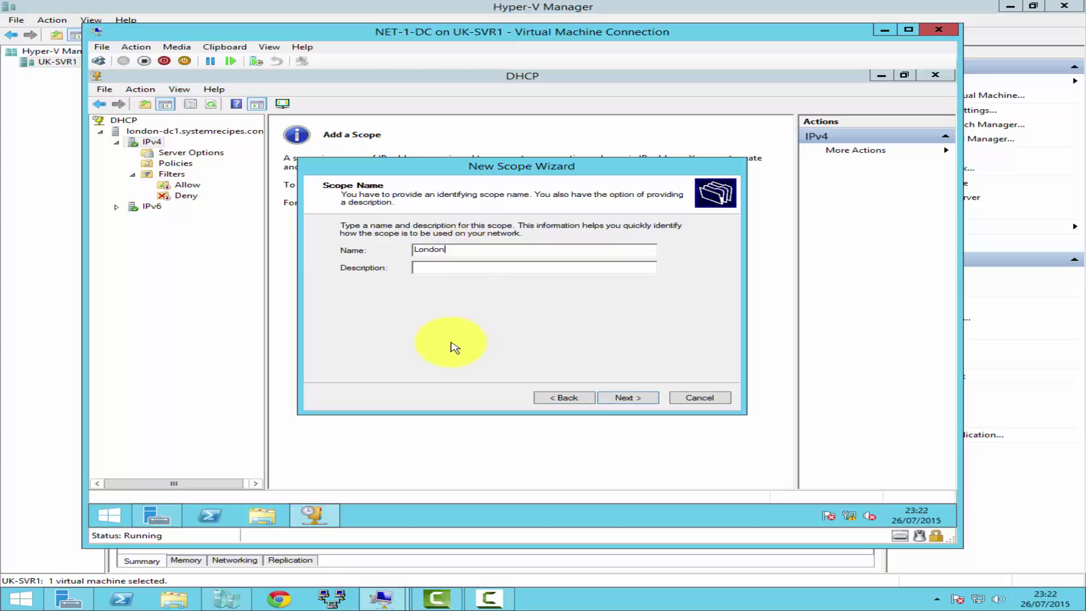
pyautogui.click(629, 397)
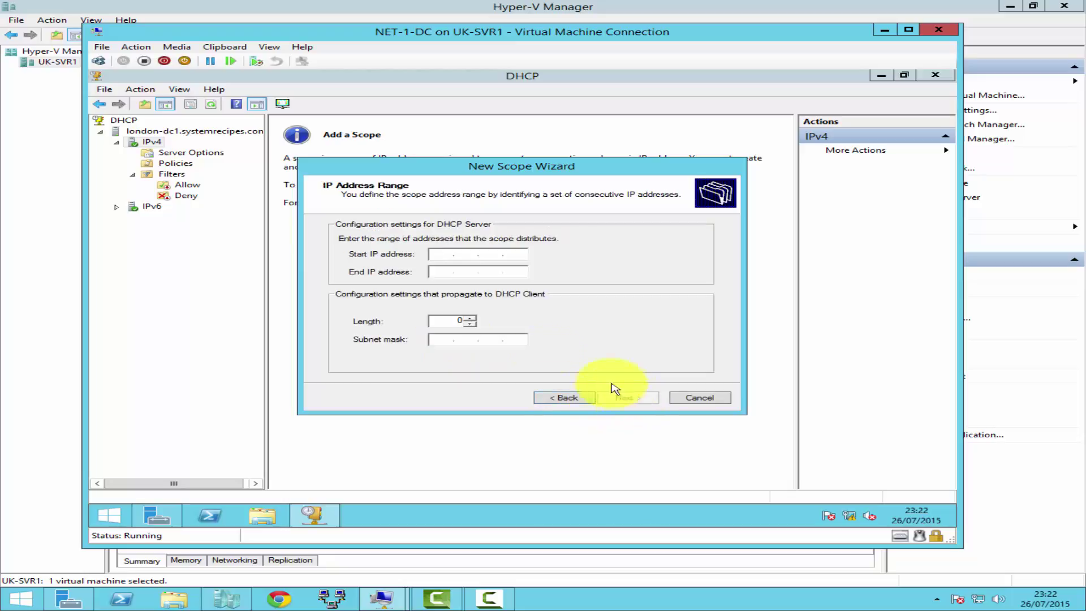
# Step: Enter the address range 192.168.1.1–192.168.1.254, giving length 24 and mask 255.255.255.0
pyautogui.click(447, 250)
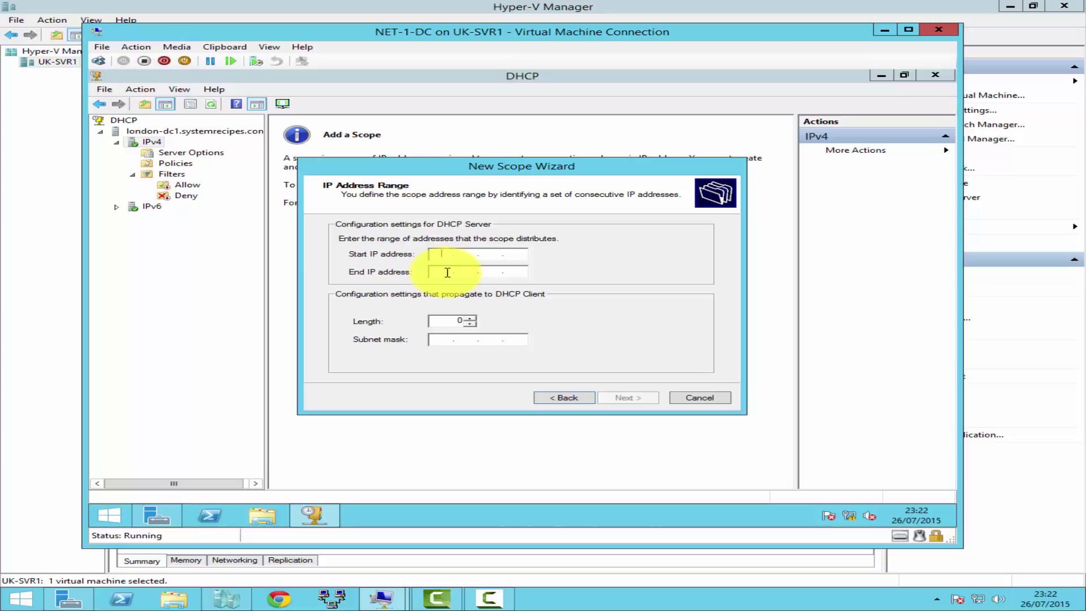
pyautogui.write('192.168.1.1')
pyautogui.click(447, 273)
pyautogui.write('192.168.1.254')
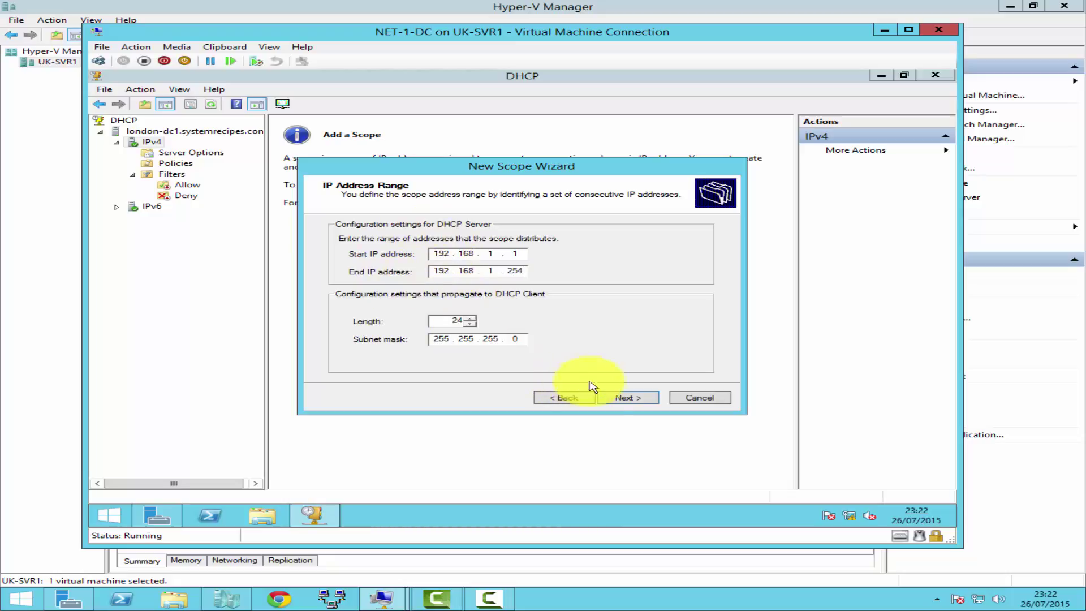
pyautogui.click(624, 399)
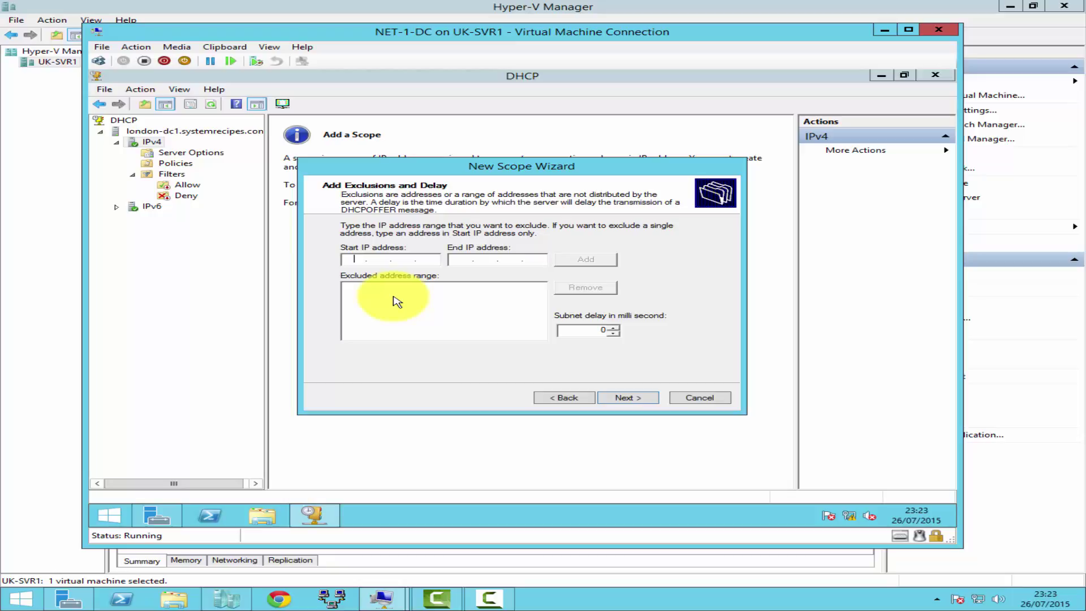
# Step: Add the exclusion range 192.168.1.1 to 192.168.1.50
pyautogui.write('192.168.')
pyautogui.write('1.1')
pyautogui.write('192.168.')
pyautogui.write('1.50')
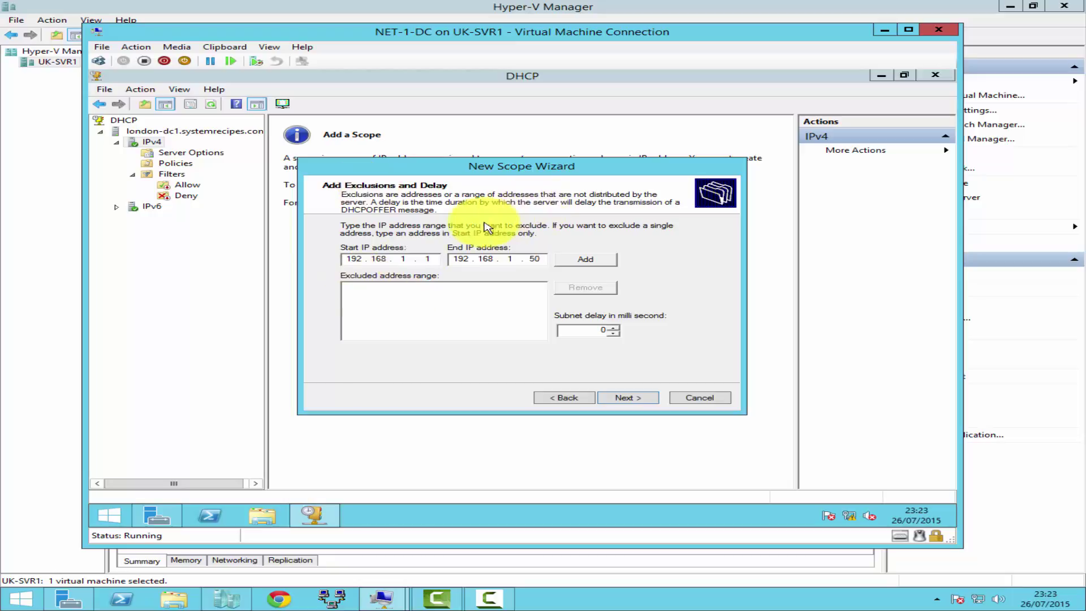
pyautogui.click(587, 258)
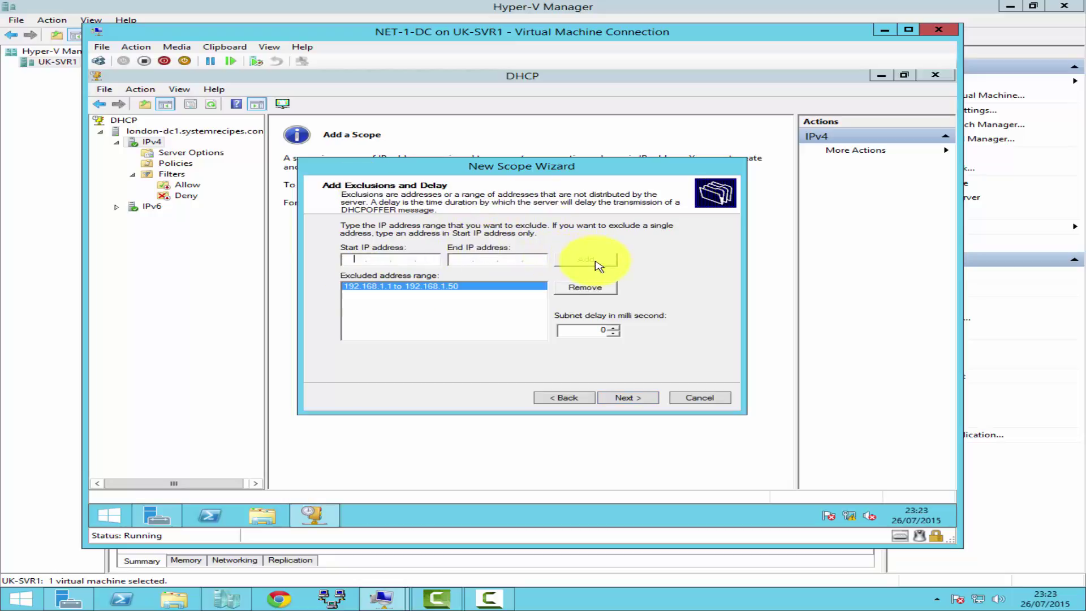
pyautogui.click(628, 398)
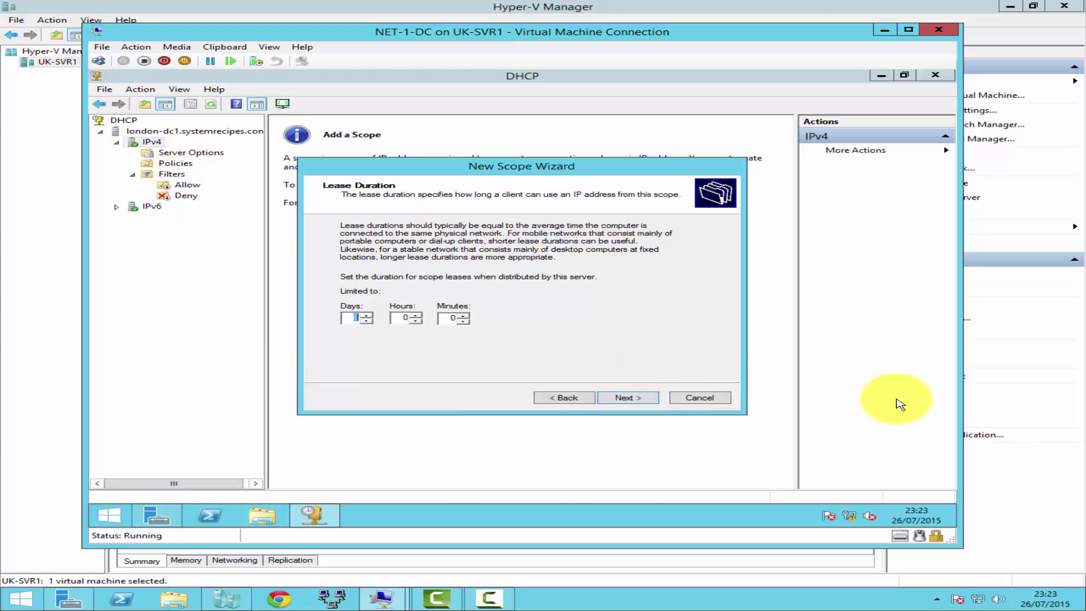
# Step: Accept the lease duration values unchanged
pyautogui.click(627, 398)
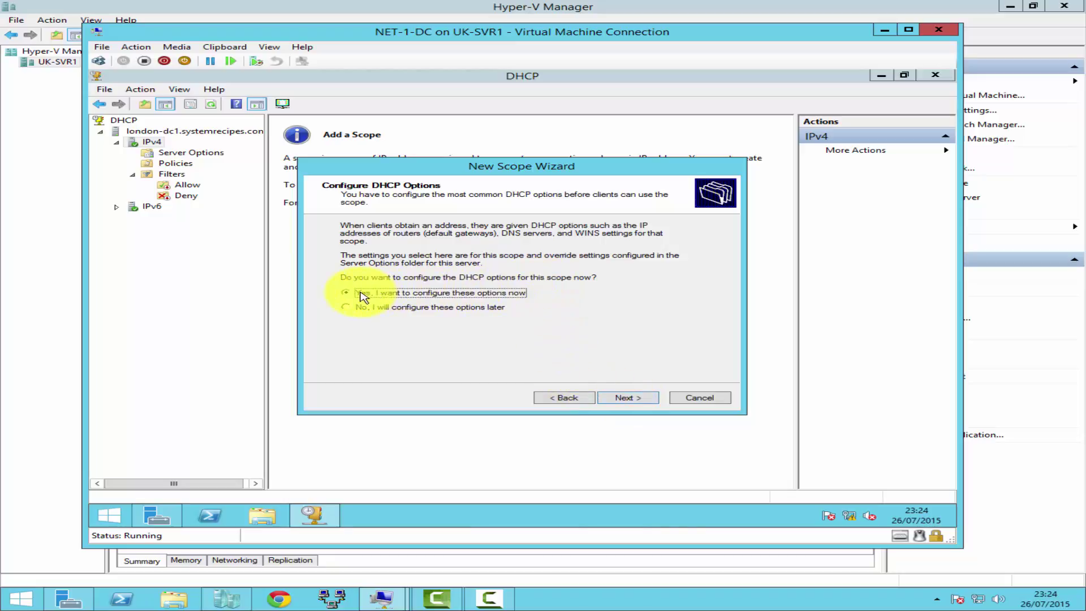
# Step: Choose to configure DHCP options now and add router 192.168.1.21
pyautogui.click(625, 399)
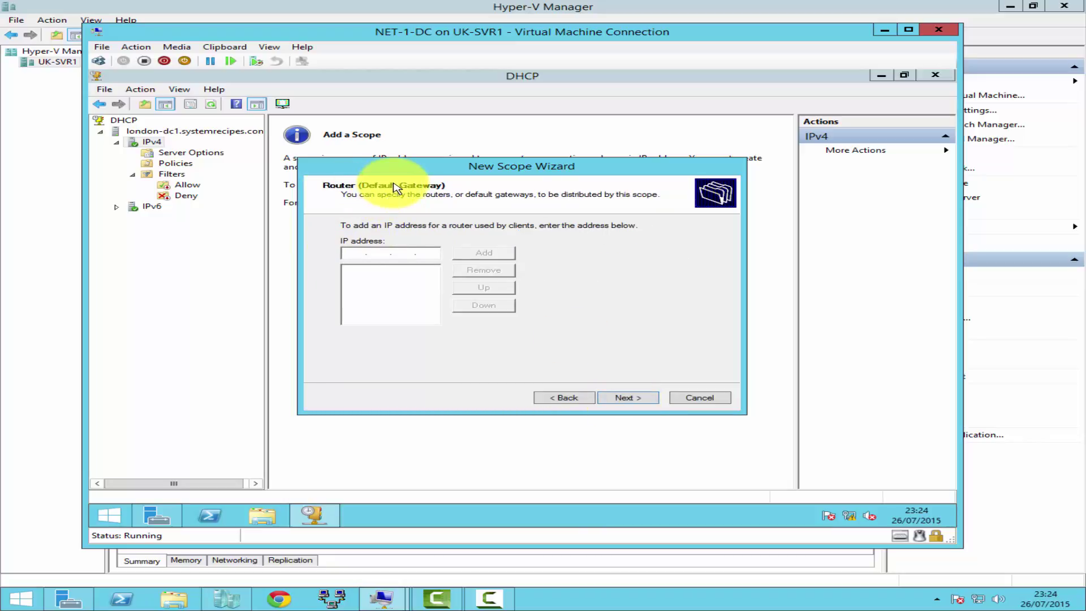
pyautogui.write('192 . 168 . 1 . 21')
pyautogui.click(484, 253)
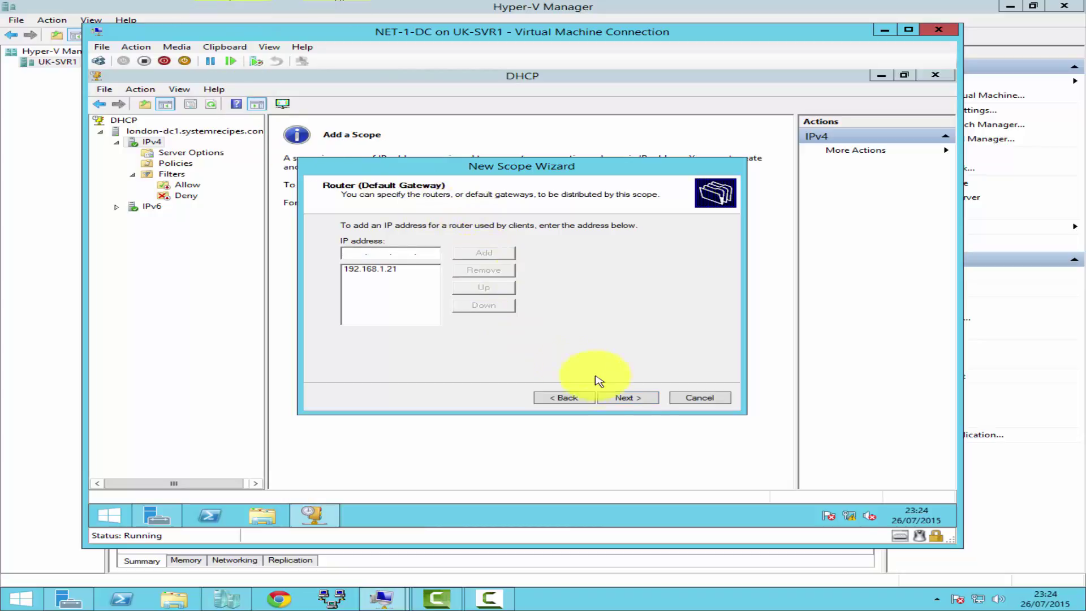
pyautogui.click(640, 399)
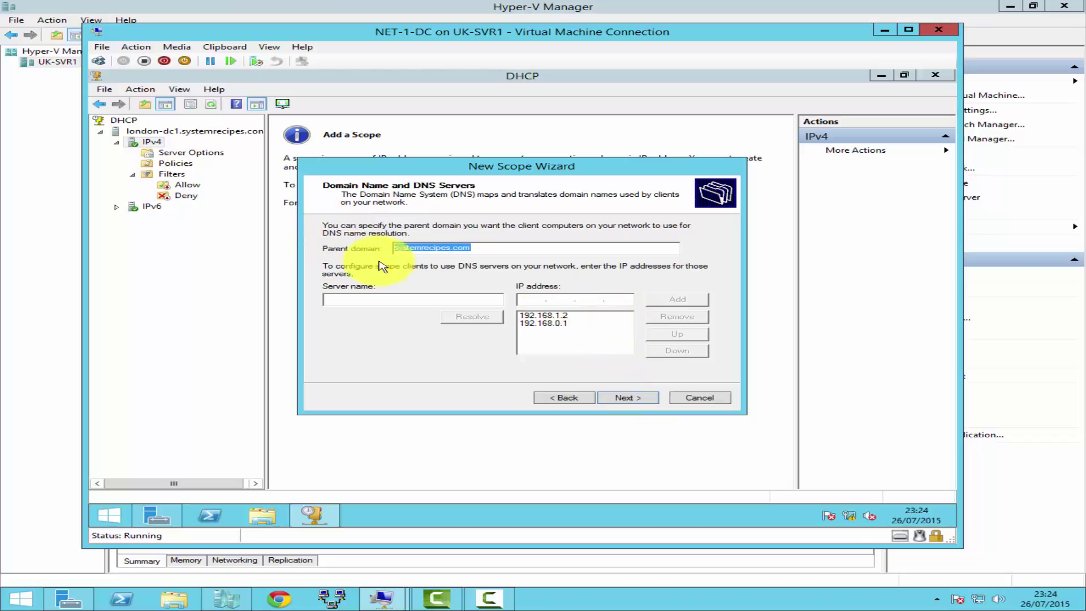
# Step: Add 192.168.2.2 to the DNS list alongside 192.168.1.2 and 192.168.0.1
pyautogui.click(527, 299)
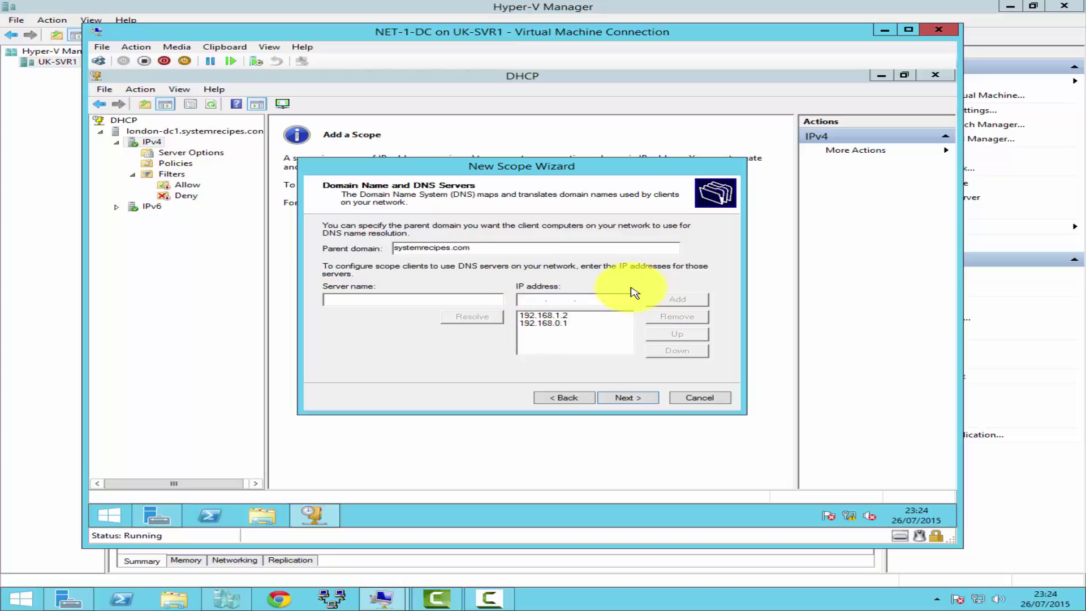
pyautogui.write('192.168.2.2')
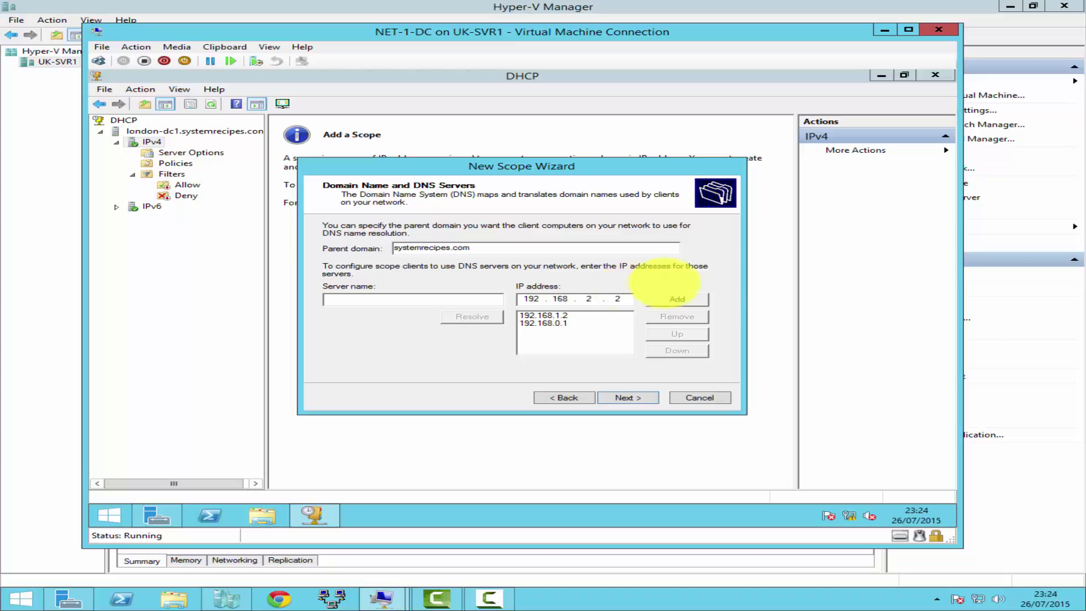
pyautogui.click(682, 300)
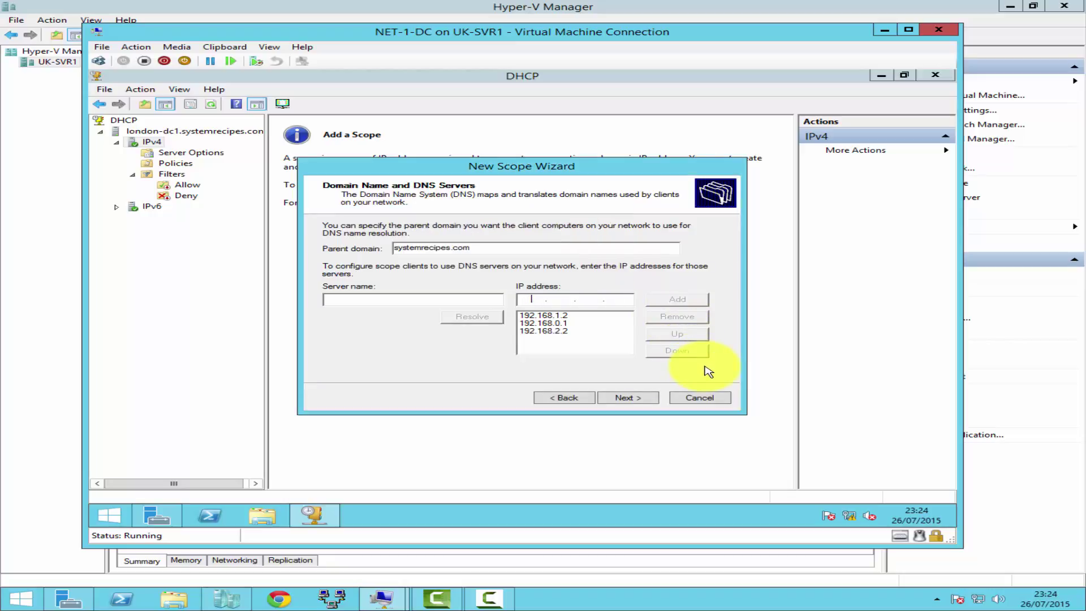
pyautogui.click(628, 398)
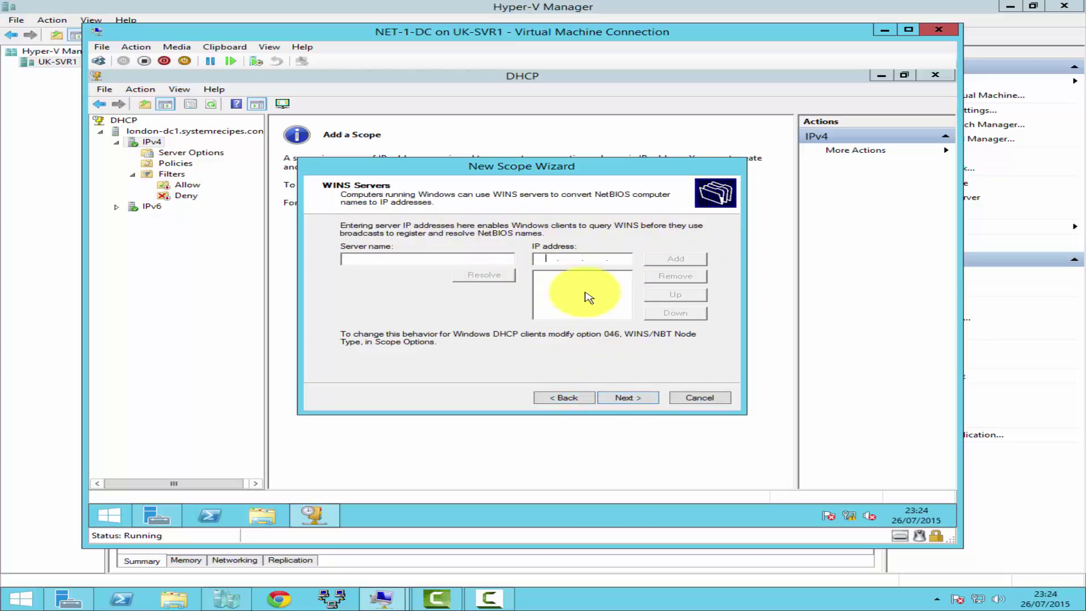
# Step: Skip the WINS servers and activate the London scope now to finish the wizard
pyautogui.click(616, 261)
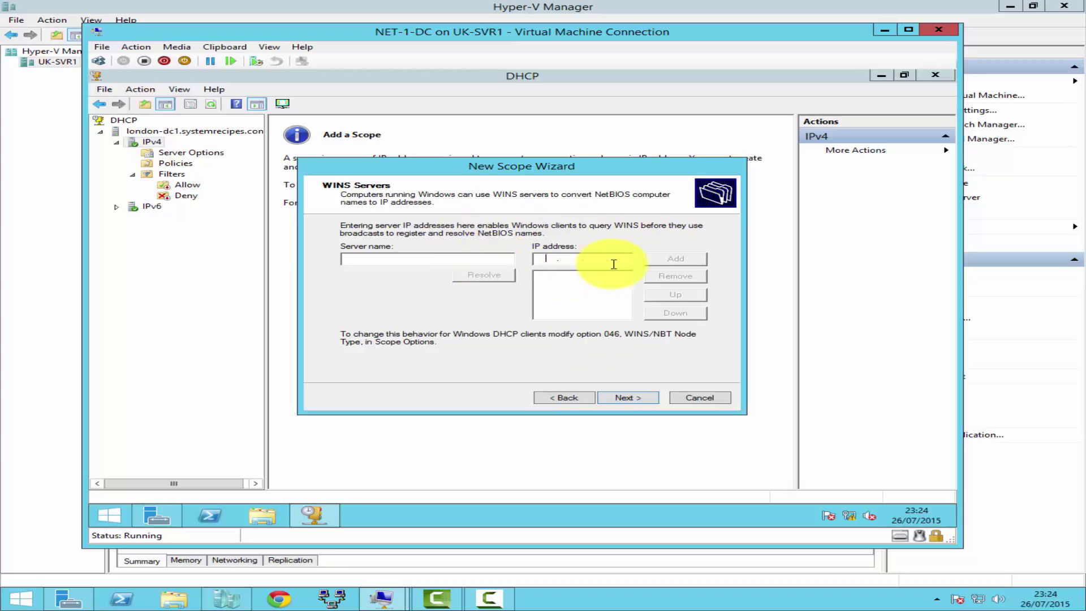
pyautogui.click(650, 399)
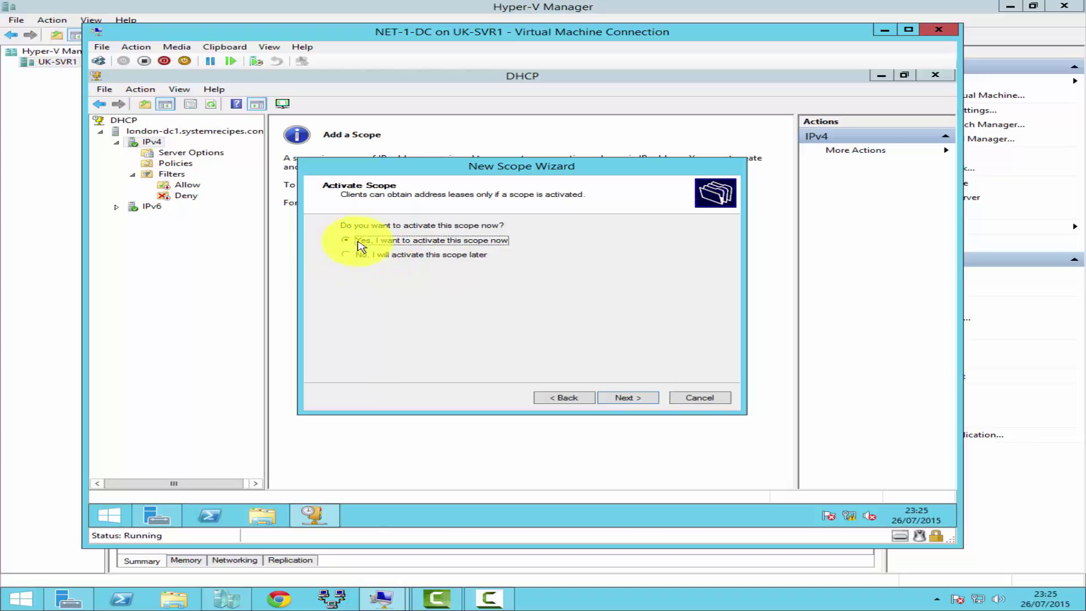
pyautogui.click(636, 399)
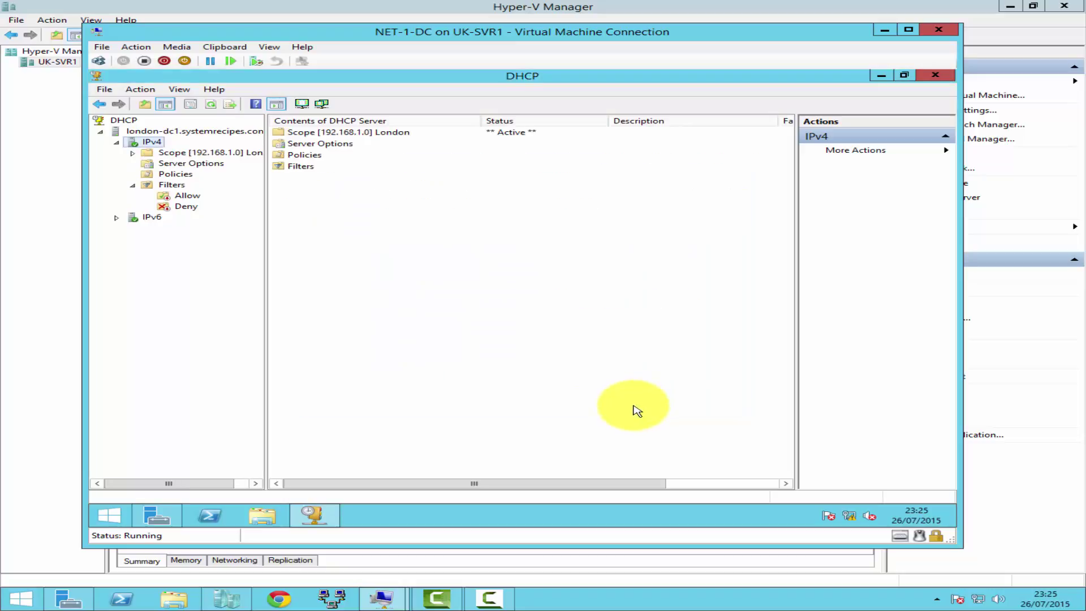
# Step: Expand Scope [192.168.1.0] London to reveal its Address Pool, Leases, Reservations, Options and Policies
pyautogui.click(132, 154)
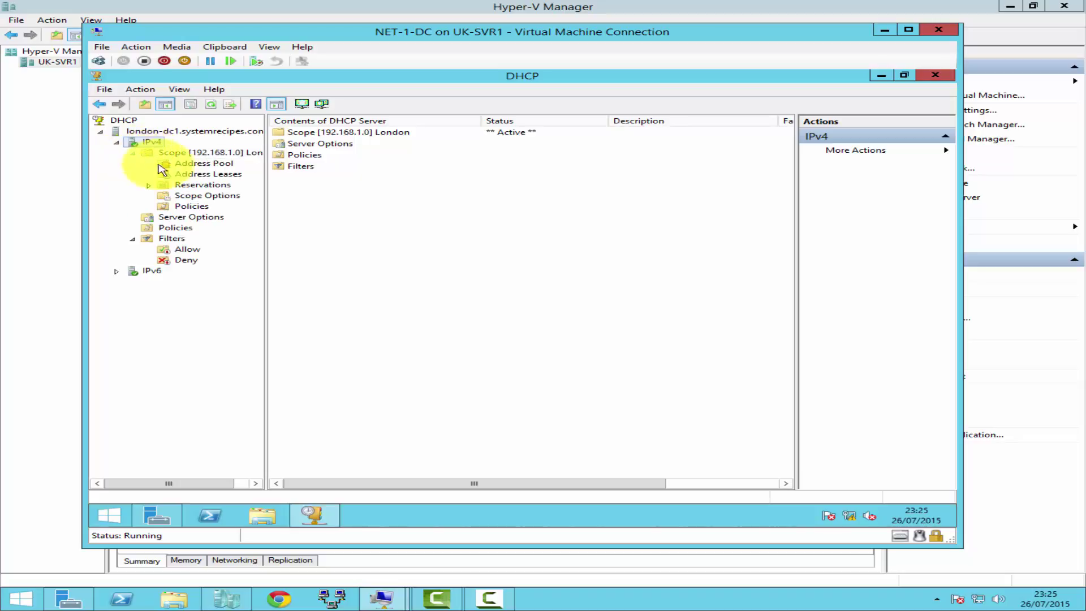
pyautogui.click(206, 152)
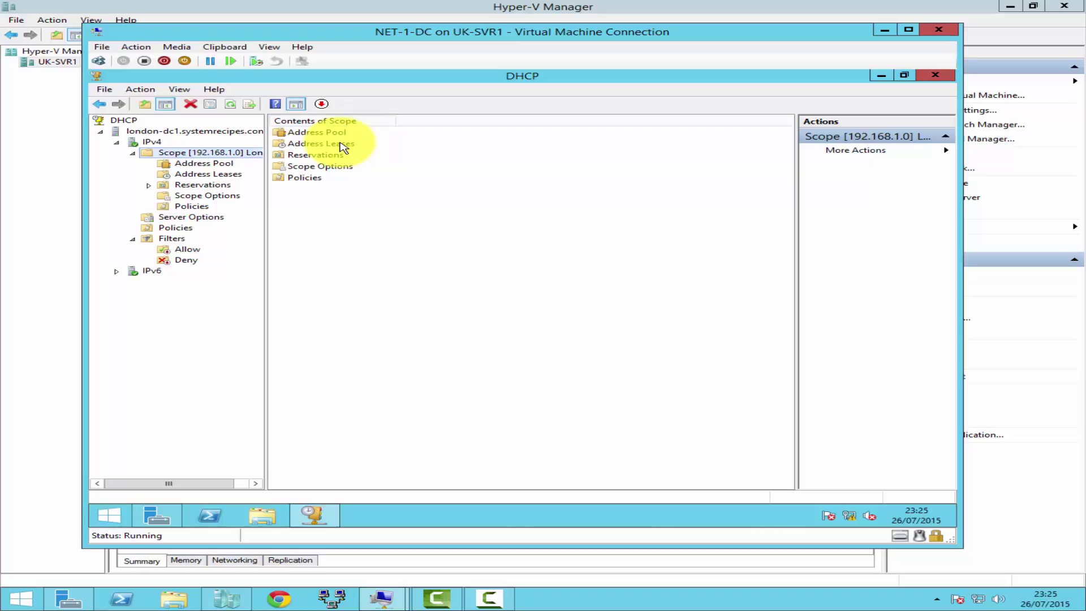
pyautogui.click(132, 153)
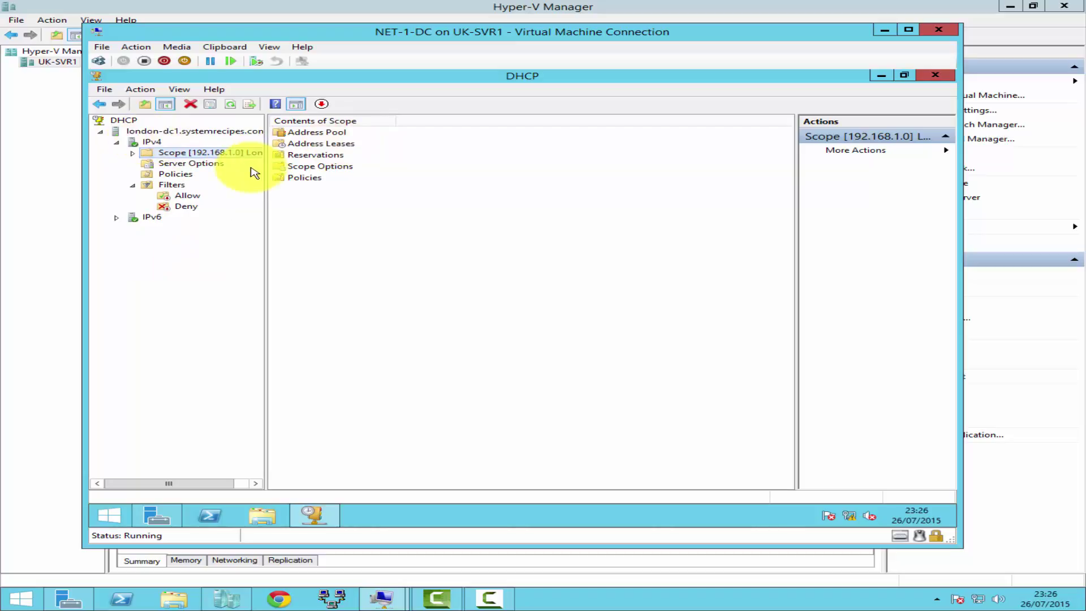
pyautogui.doubleClick(155, 154)
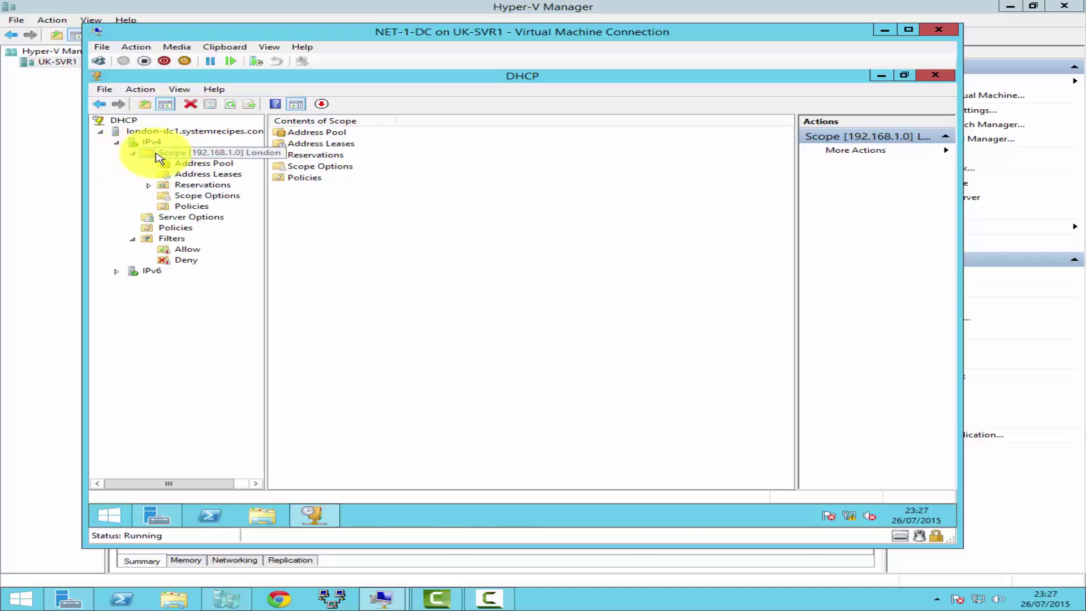
pyautogui.rightClick(162, 152)
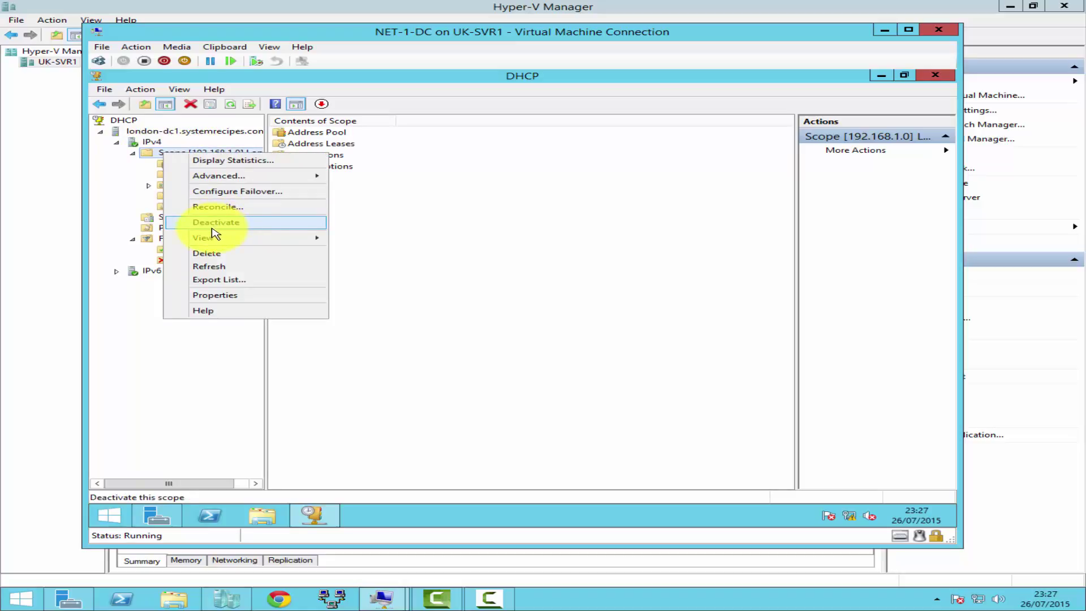
pyautogui.click(431, 221)
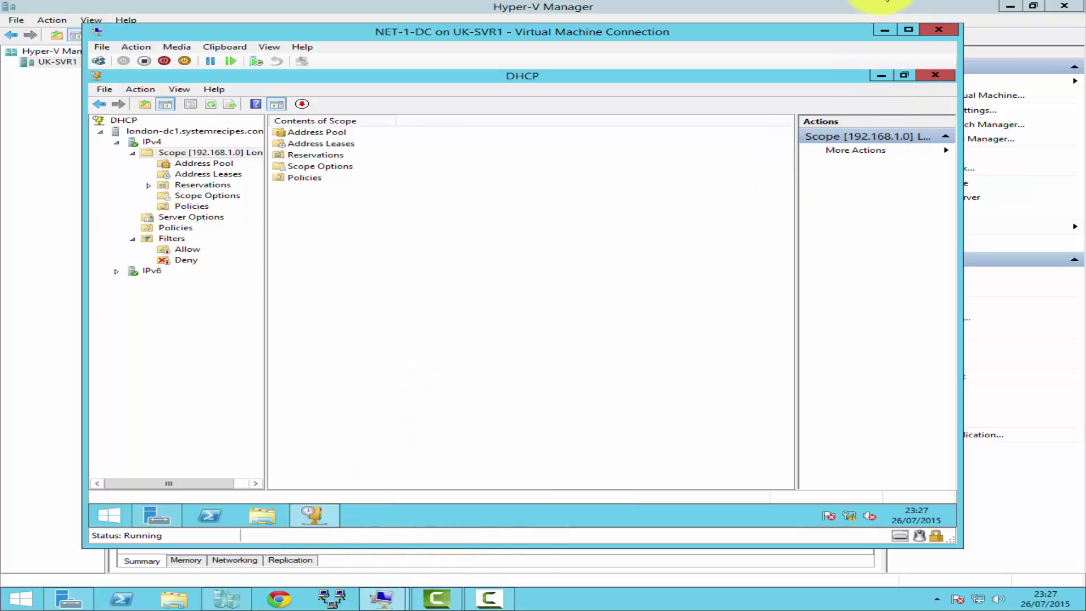
# Step: Minimize the NET-1-DC console and bring up the NET-1-PC client's console
pyautogui.click(885, 30)
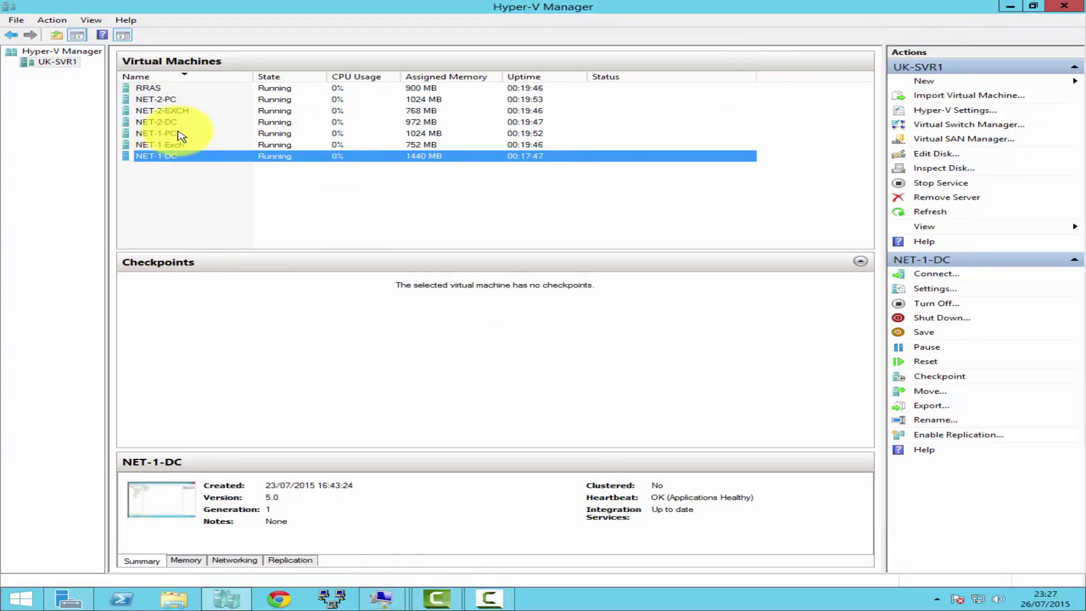
pyautogui.doubleClick(156, 134)
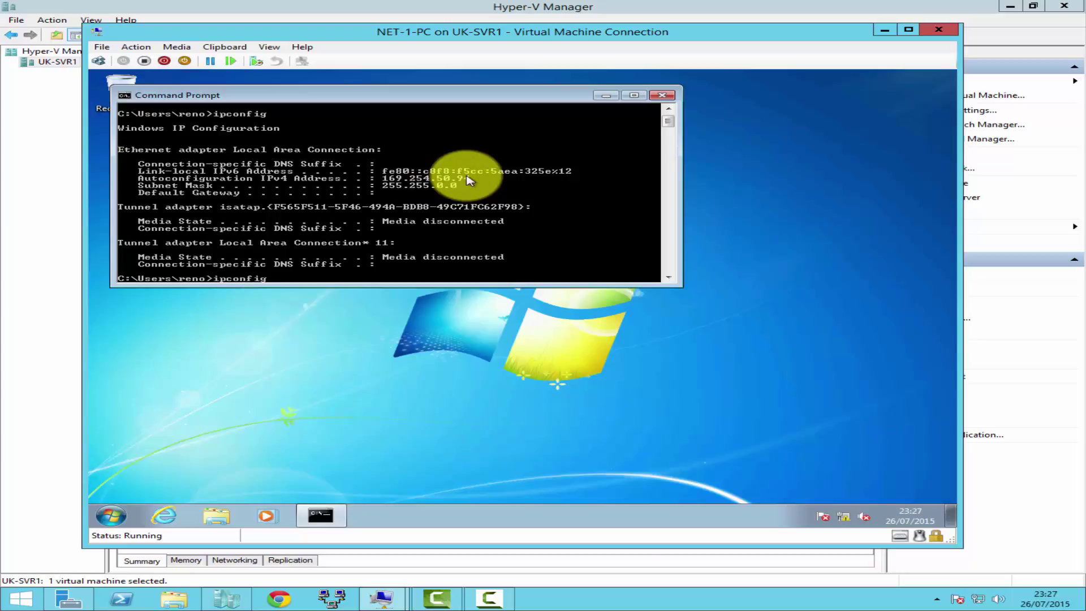
# Step: Rerun ipconfig on NET-1-PC to show the leased address 192.168.1.51
pyautogui.press('Return')
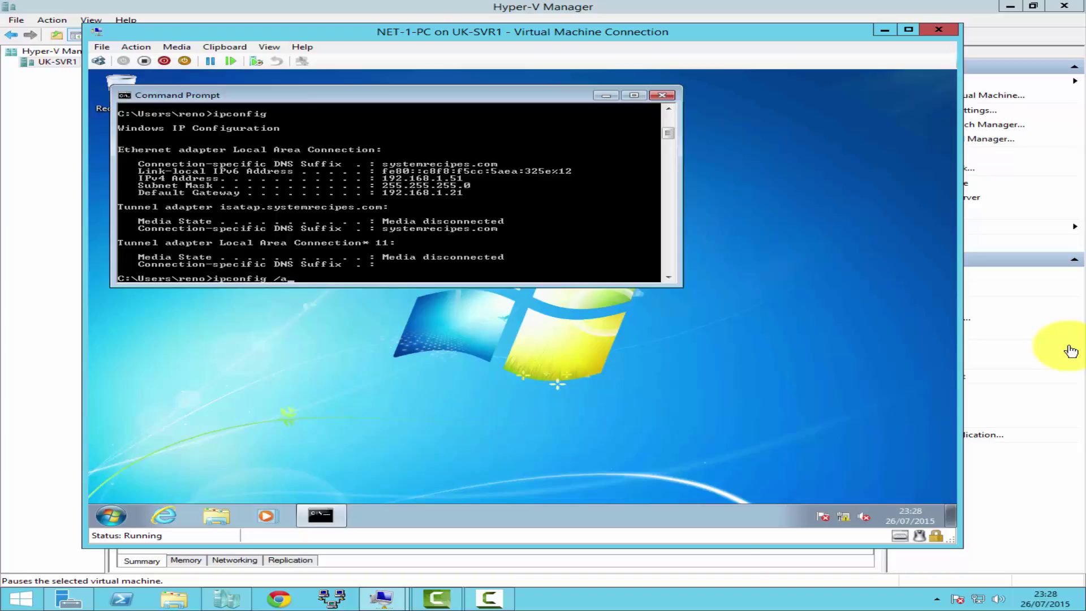
# Step: Run ipconfig /all in an enlarged window to check DHCP server 192.168.1.2 and the DNS servers
pyautogui.press('Return')
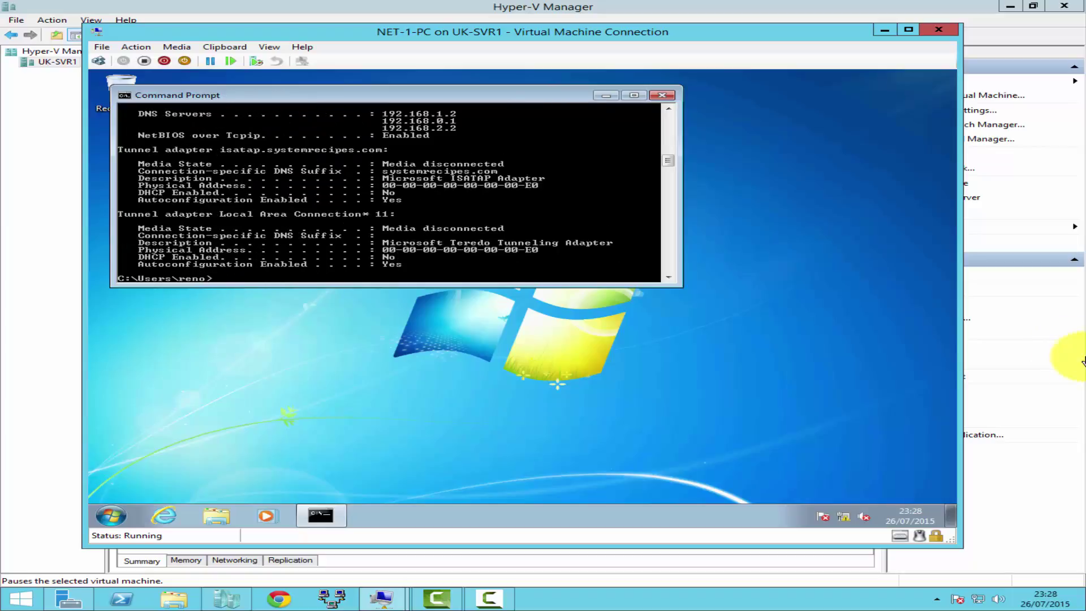
pyautogui.moveTo(642, 288); pyautogui.dragTo(594, 387)
pyautogui.scroll(3, 558, 286)
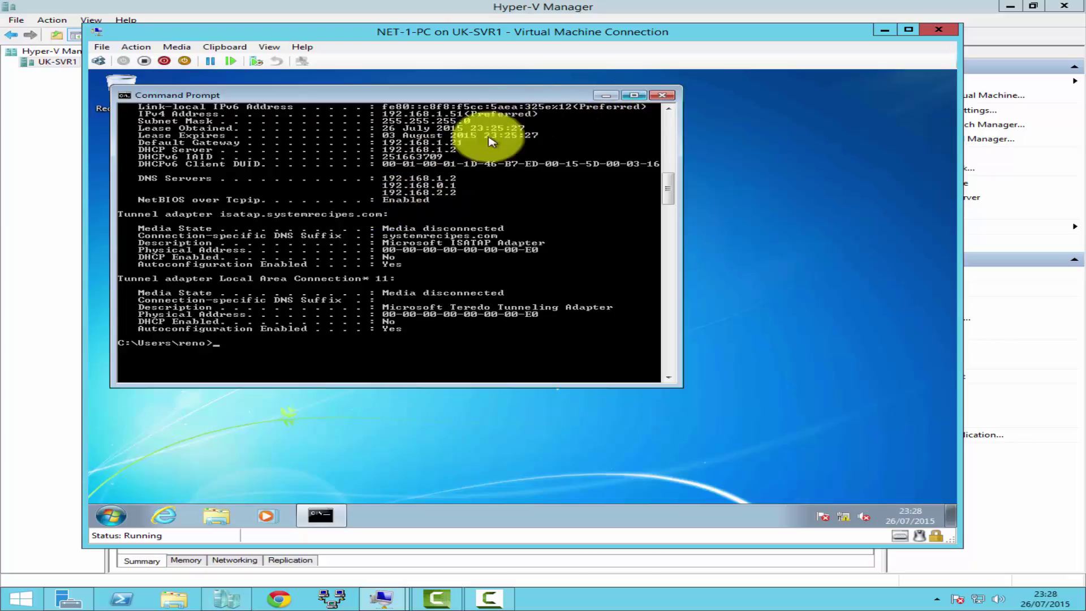
pyautogui.scroll(4, 445, 275)
pyautogui.scroll(8, 444, 275)
pyautogui.scroll(-14, 443, 196)
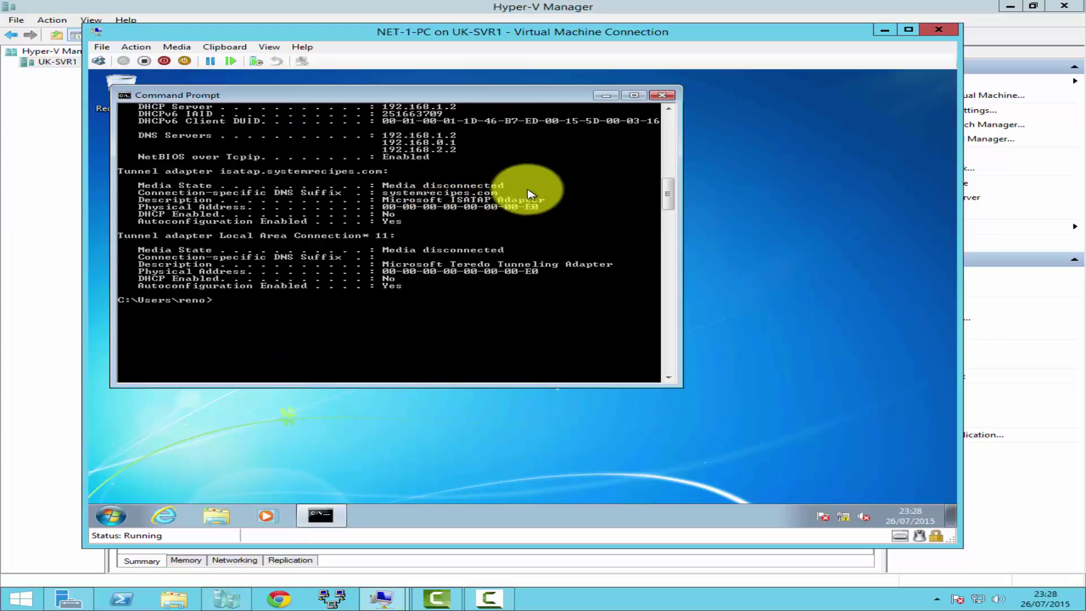
# Step: Draft another ipconfig command, trying the /a and /rele switches before deleting them
pyautogui.write('ipconfig /a')
pyautogui.press('BackSpace')
pyautogui.press('BackSpace')
pyautogui.press('BackSpace')
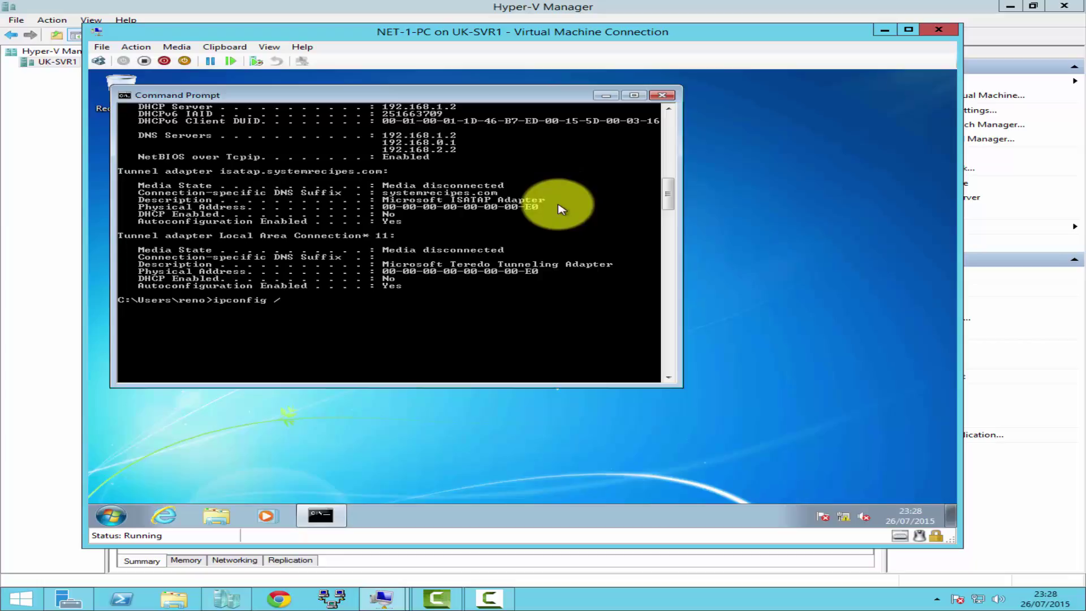
pyautogui.write('/rele')
pyautogui.press('BackSpace')
pyautogui.press('BackSpace')
pyautogui.press('BackSpace')
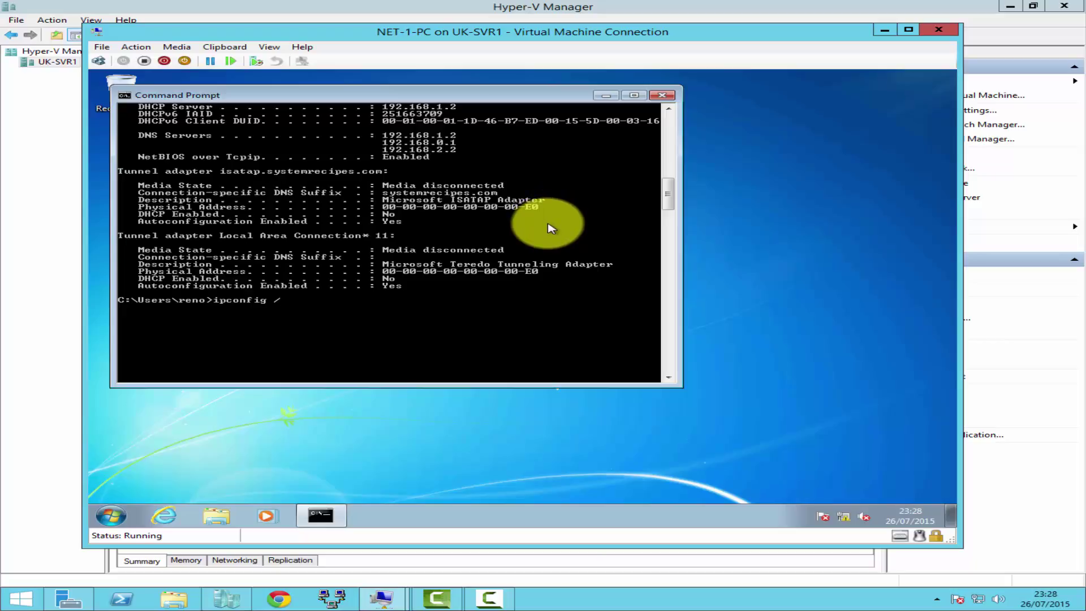